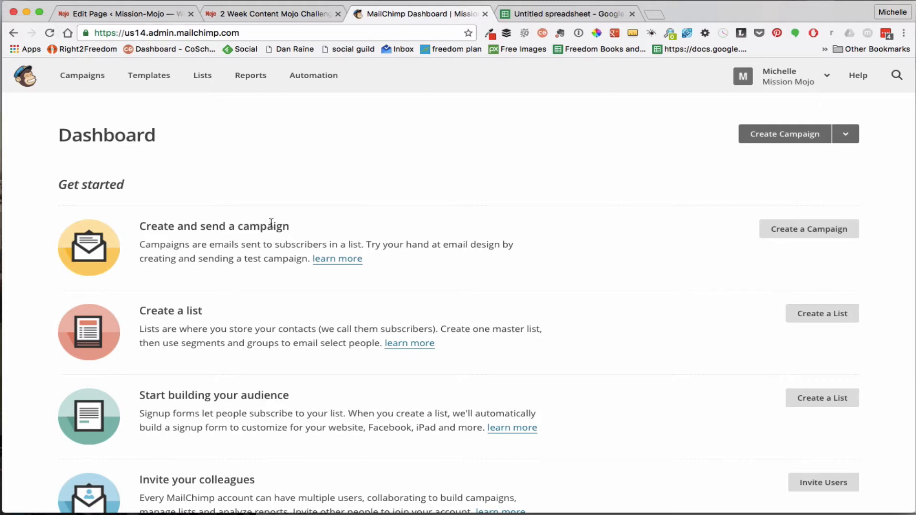
- Look over the dashboard's getting-started options and the 2 Week Content Mojo Challenge sign-up page
scroll(337, 391, "down", 5)
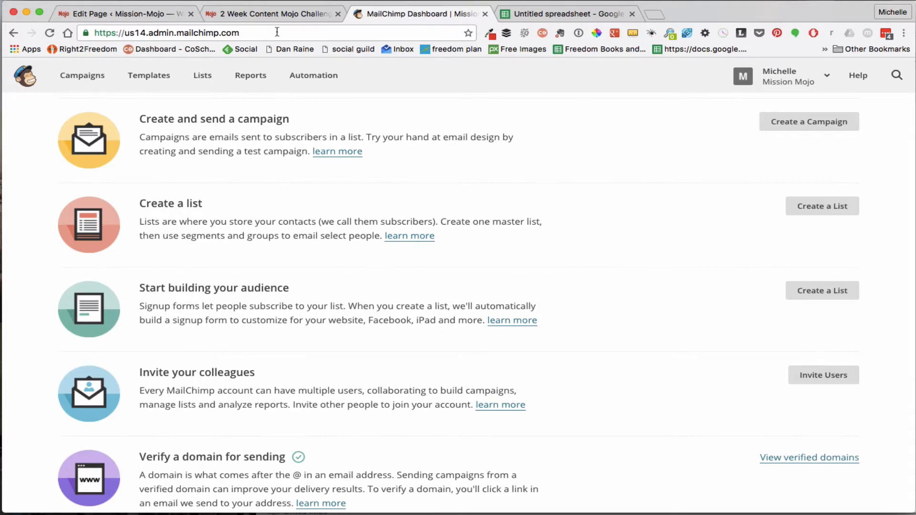
left_click(280, 15)
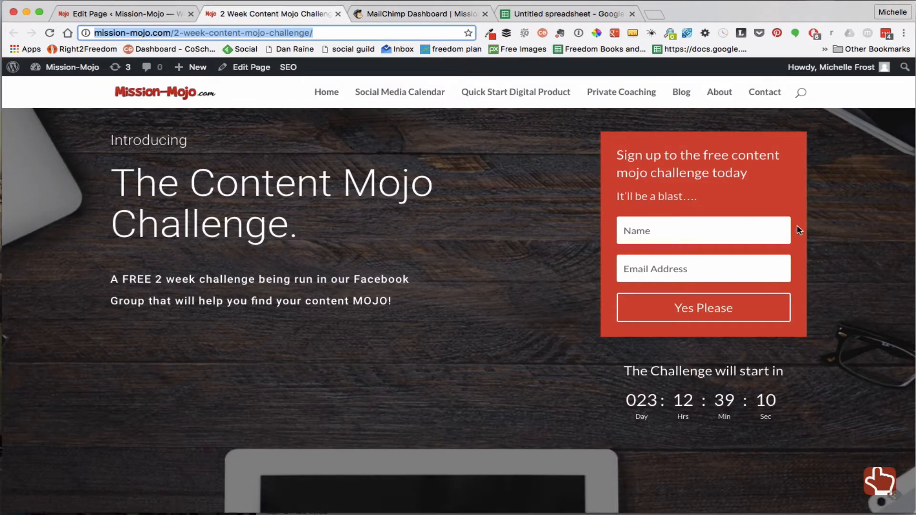
left_click(372, 33)
left_click(394, 13)
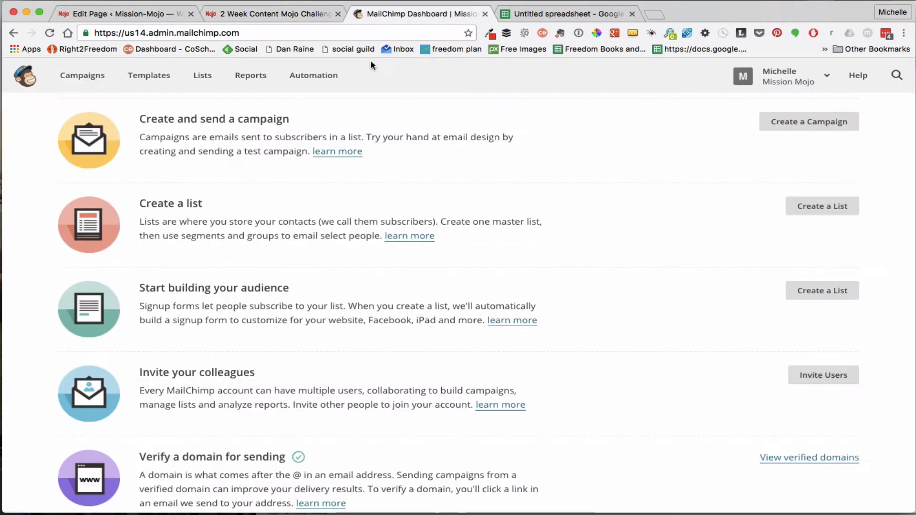
scroll(336, 386, "down", 5)
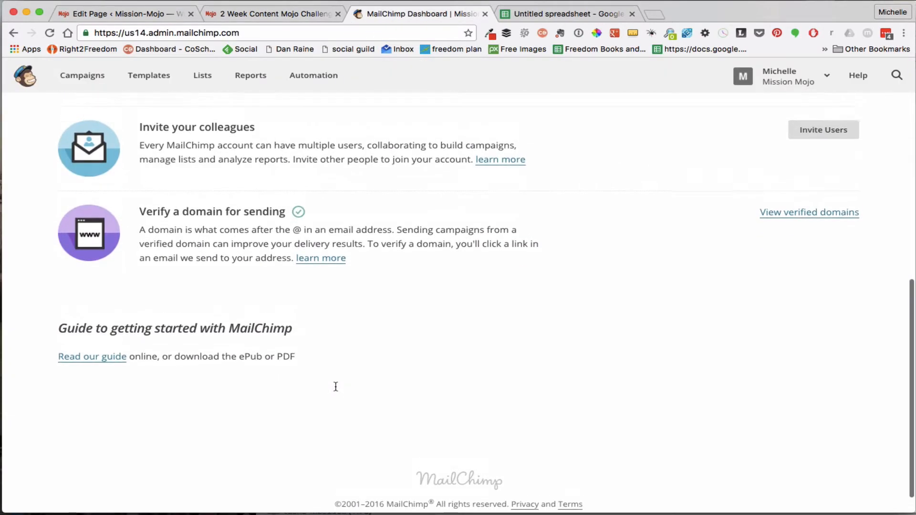
scroll(336, 387, "up", 3)
scroll(336, 386, "up", 5)
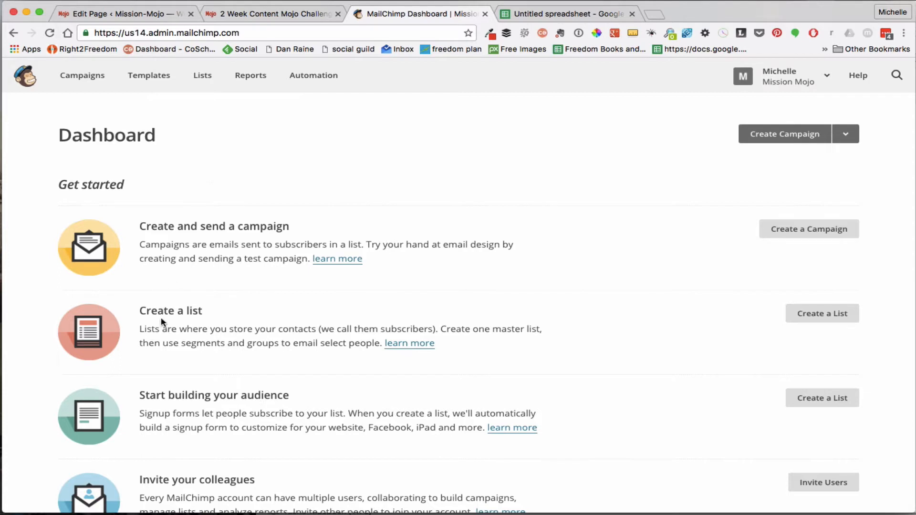
- Start creating a new subscriber list and look over its blank list details form
left_click(830, 318)
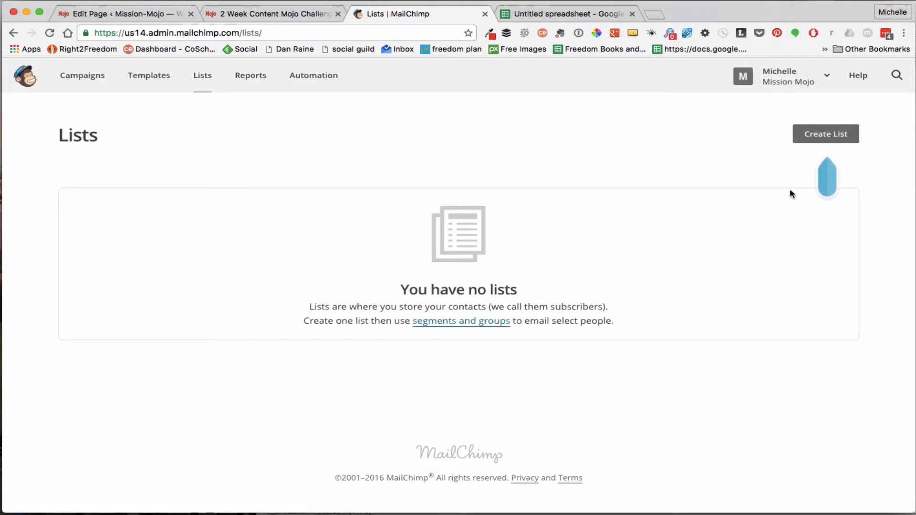
left_click(826, 135)
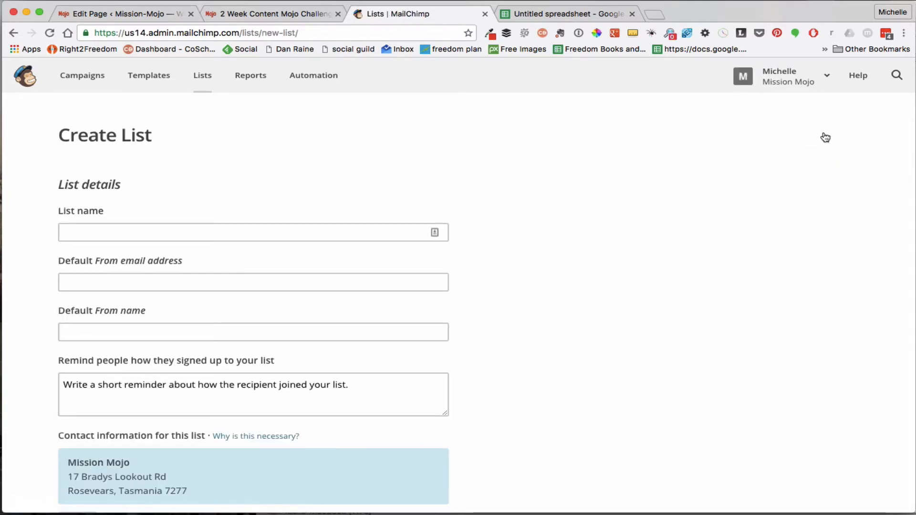
left_click(327, 230)
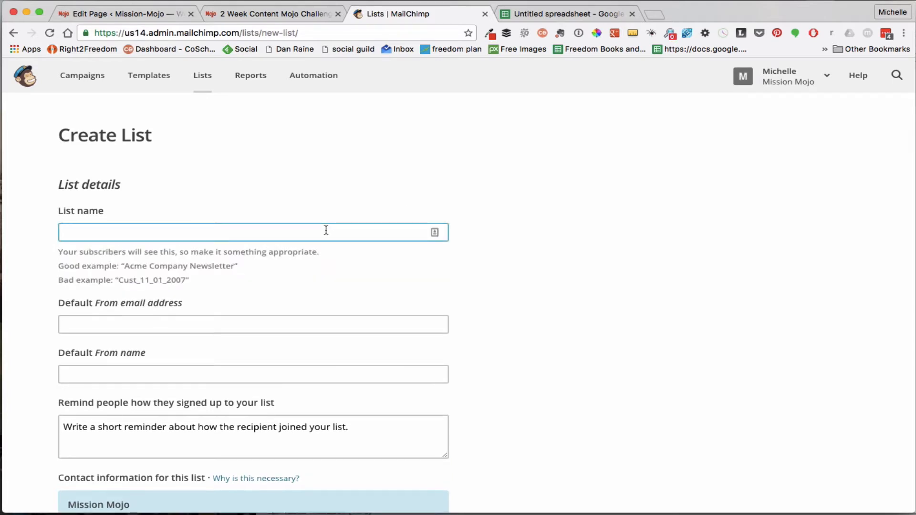
scroll(515, 316, "down", 3)
scroll(515, 316, "up", 2)
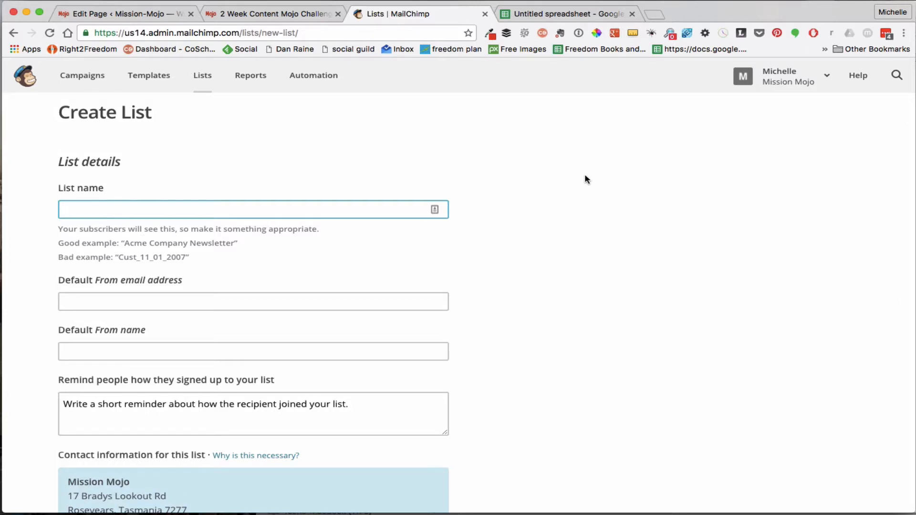
left_click(475, 0)
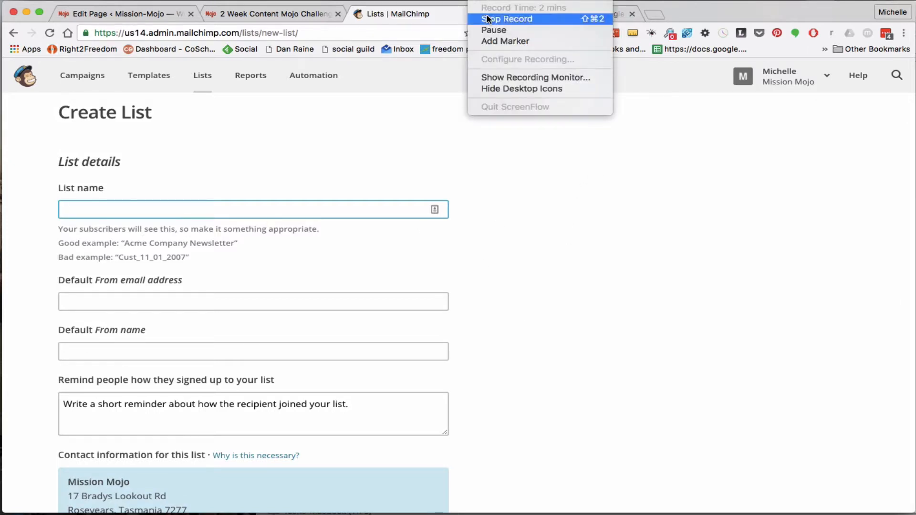
left_click(494, 30)
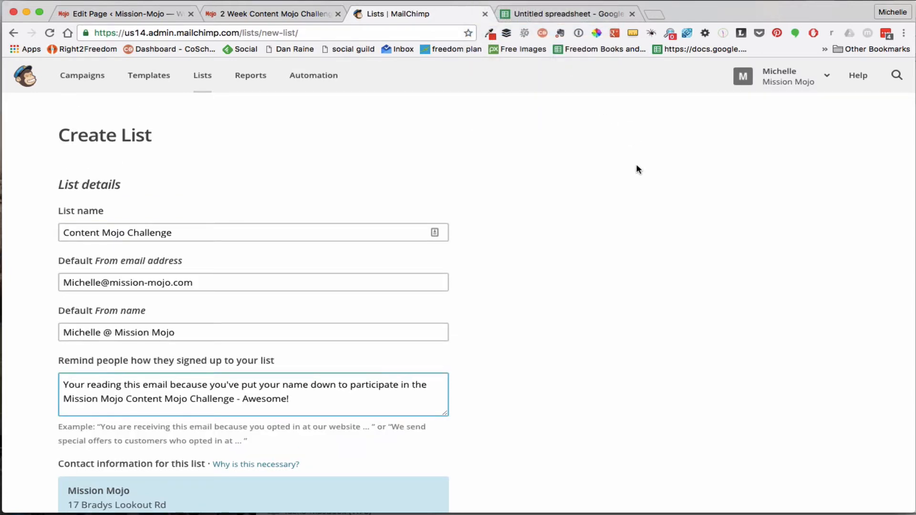
- Review the new list's name, default sender details, sign-up reminder, contact information and notification options
scroll(637, 169, "down", 2)
scroll(637, 170, "down", 1)
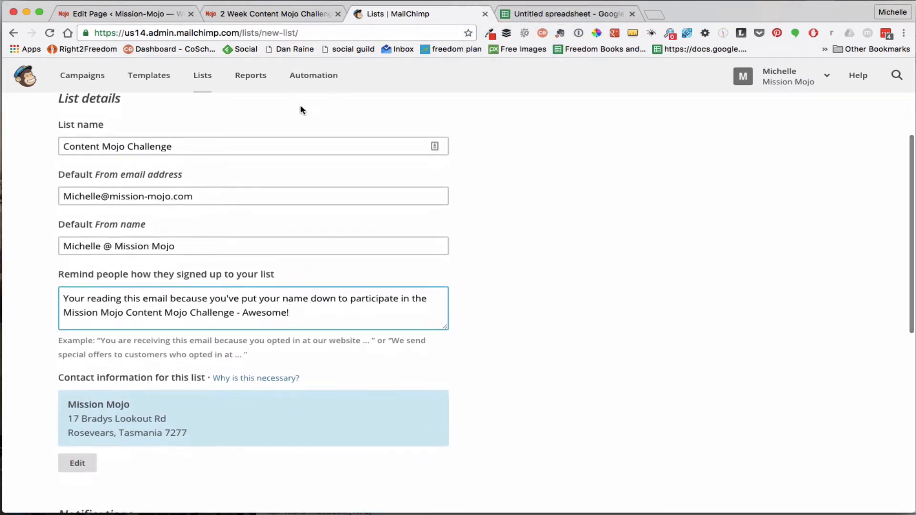
left_click(190, 144)
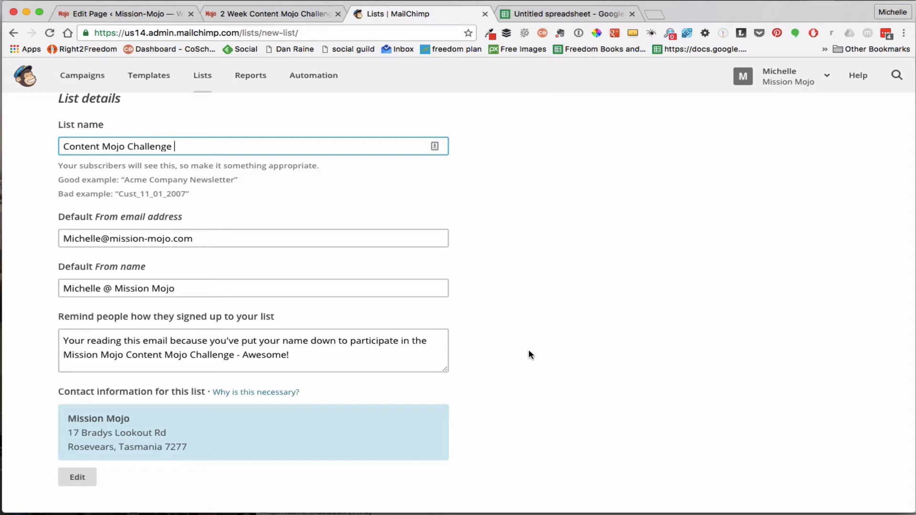
scroll(528, 353, "down", 2)
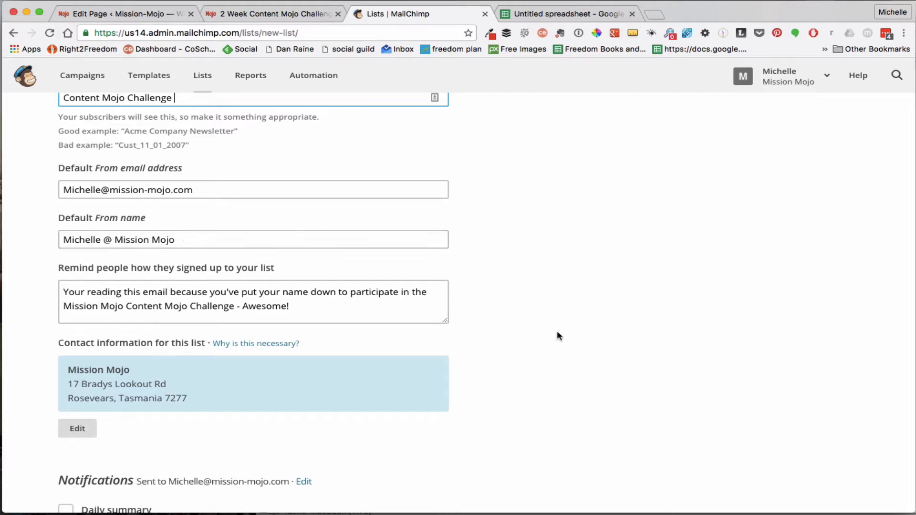
left_click(265, 237)
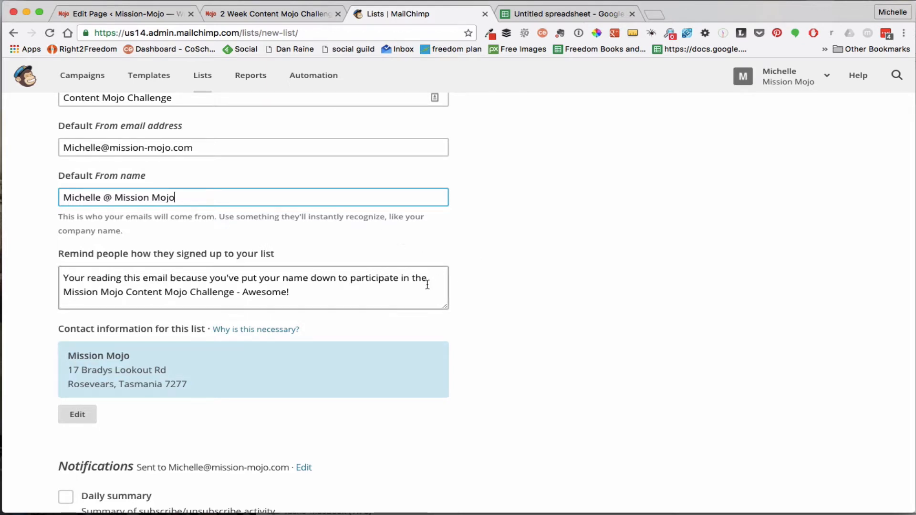
left_click(320, 295)
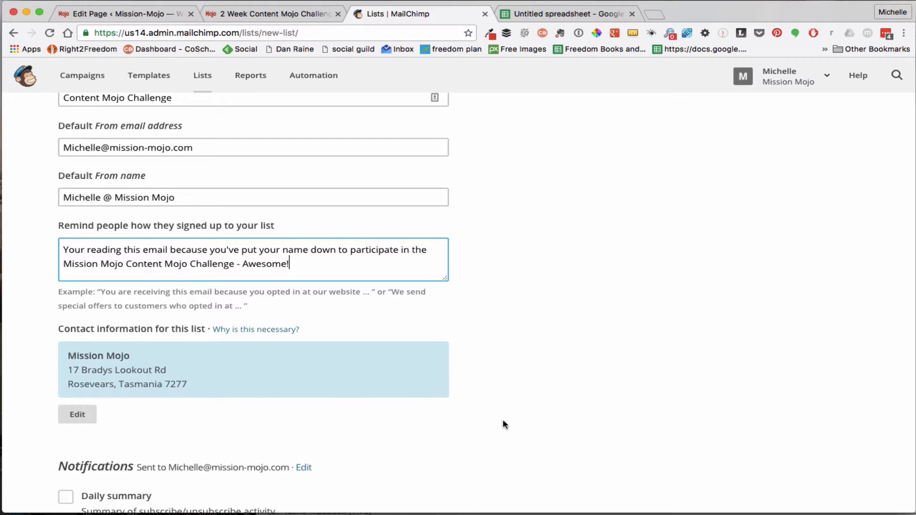
scroll(503, 421, "down", 1)
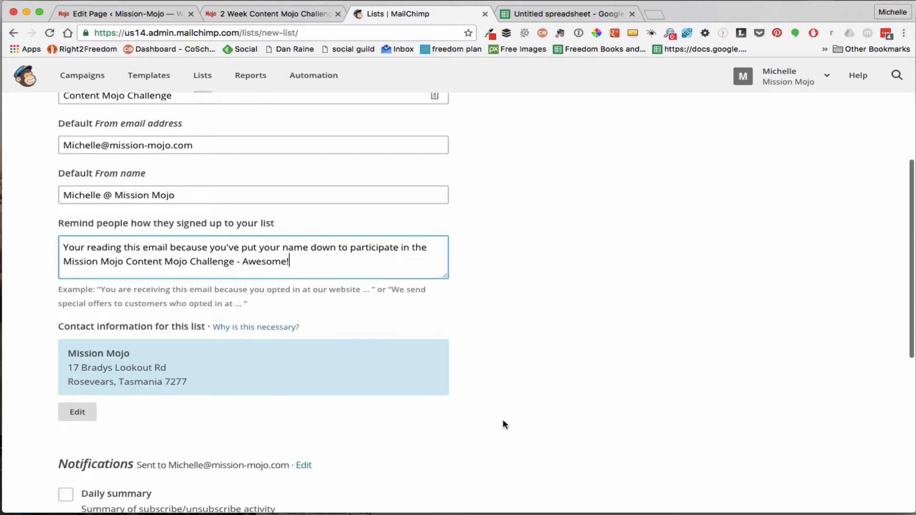
scroll(503, 421, "up", 1)
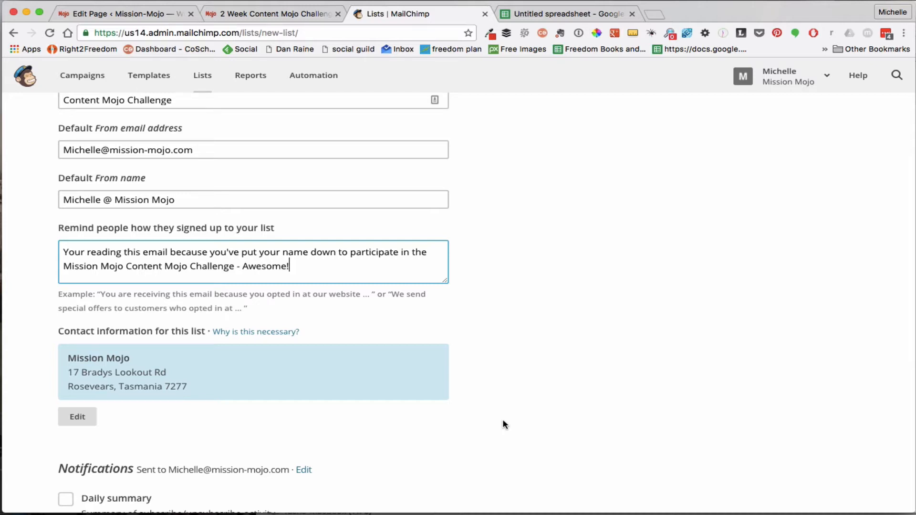
scroll(503, 421, "down", 1)
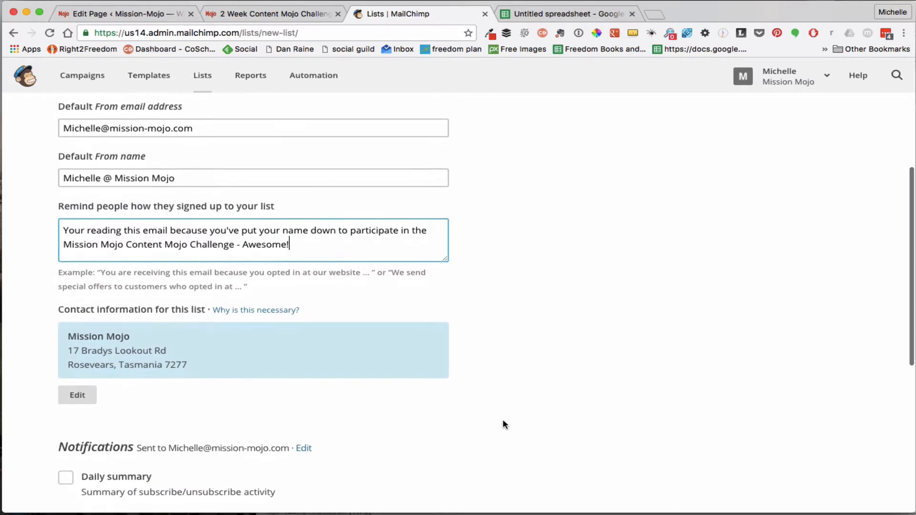
scroll(503, 422, "down", 2)
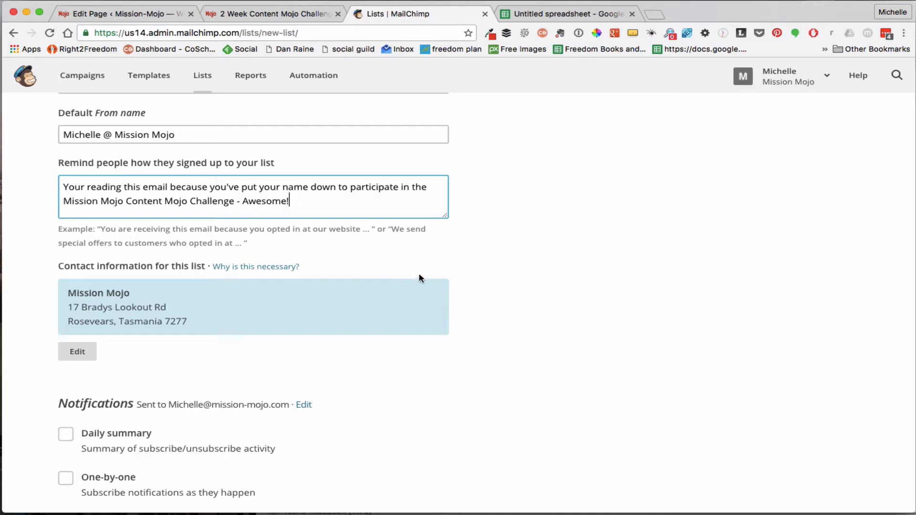
scroll(520, 396, "down", 5)
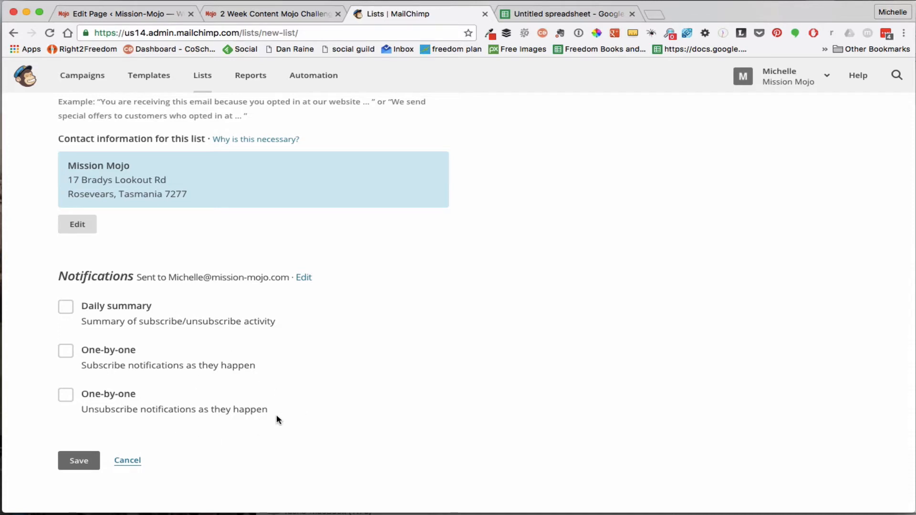
- Save the new list, replacing the "@" in the default From name with "at"
left_click(79, 461)
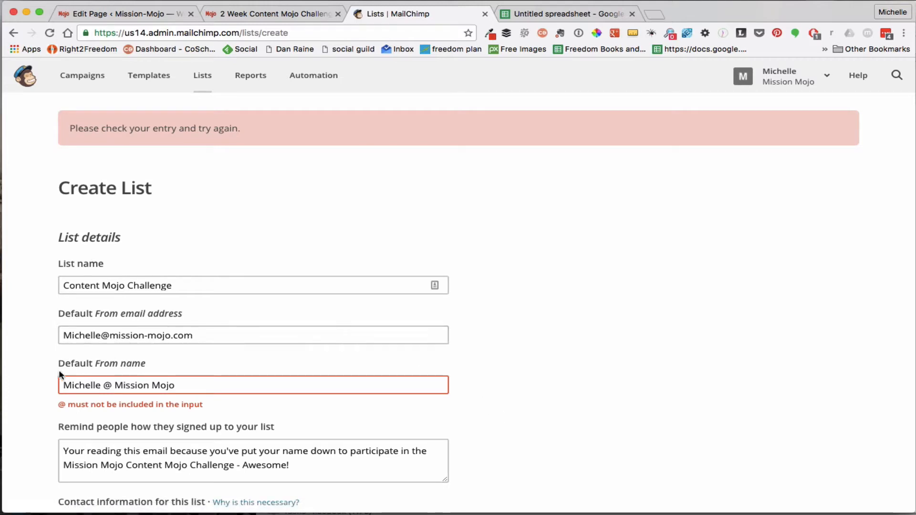
left_click(107, 386)
key("BackSpace")
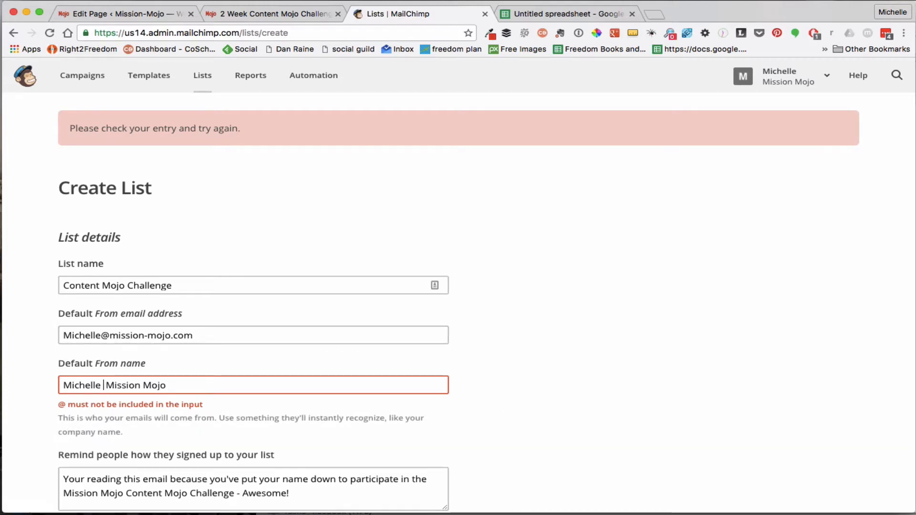
type("at")
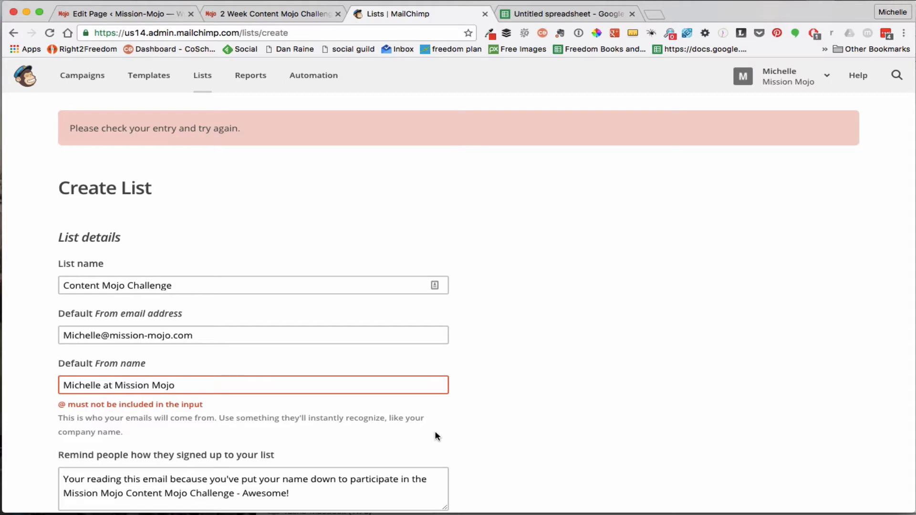
scroll(437, 435, "down", 3)
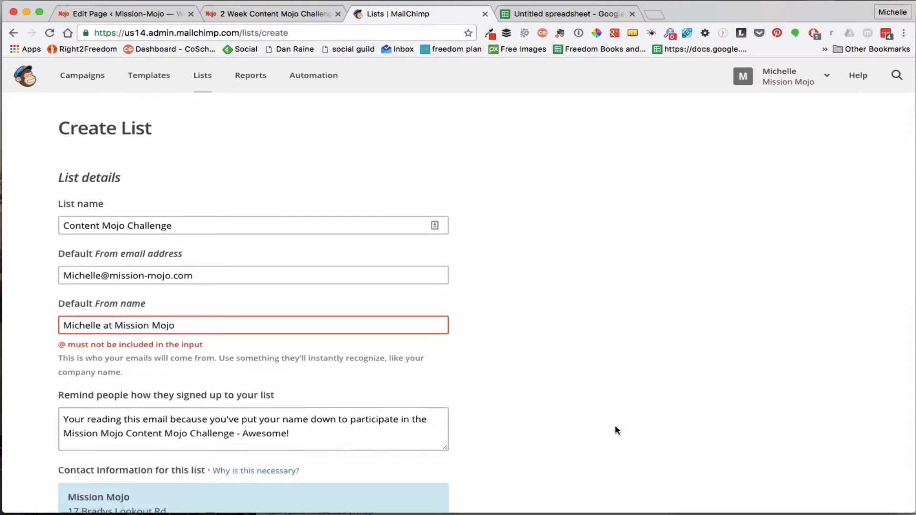
scroll(615, 429, "down", 10)
left_click(76, 329)
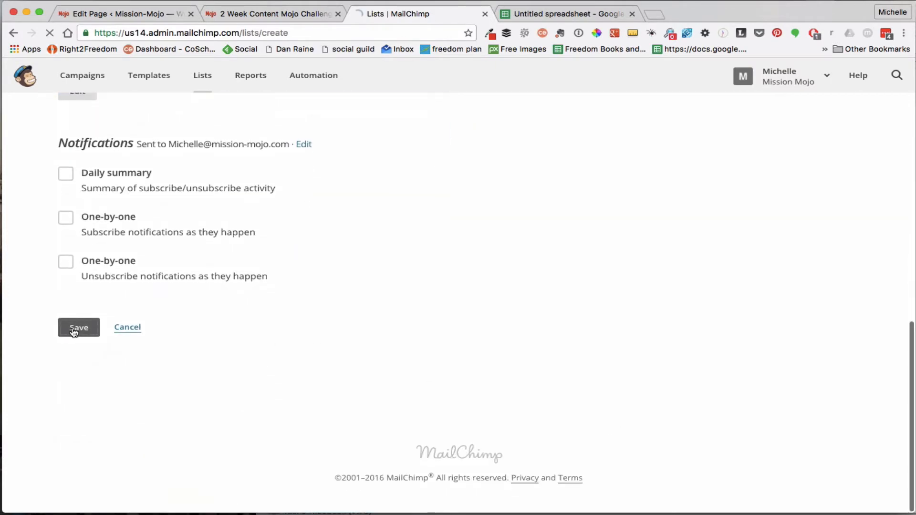
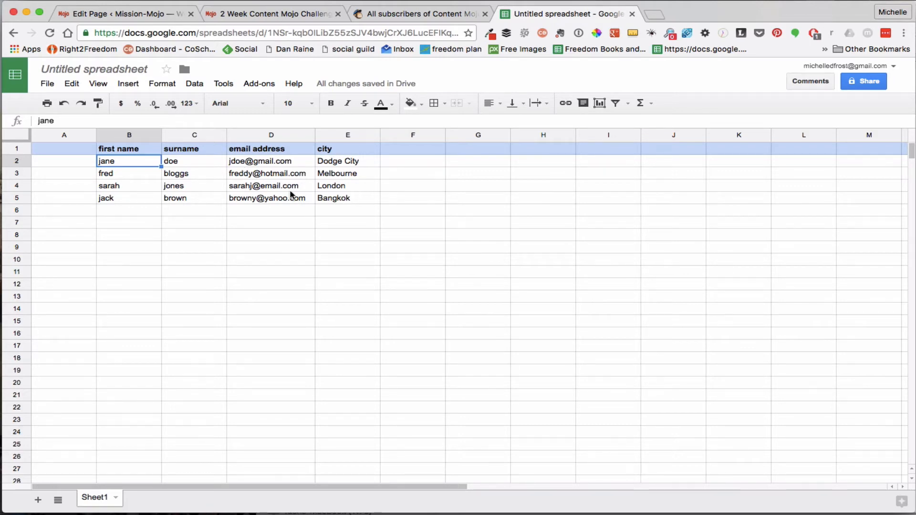
- Copy the subscriber rows in B2:E5 of the Google Sheets spreadsheet and switch back to MailChimp
left_click(368, 198, "shift")
key("super+c")
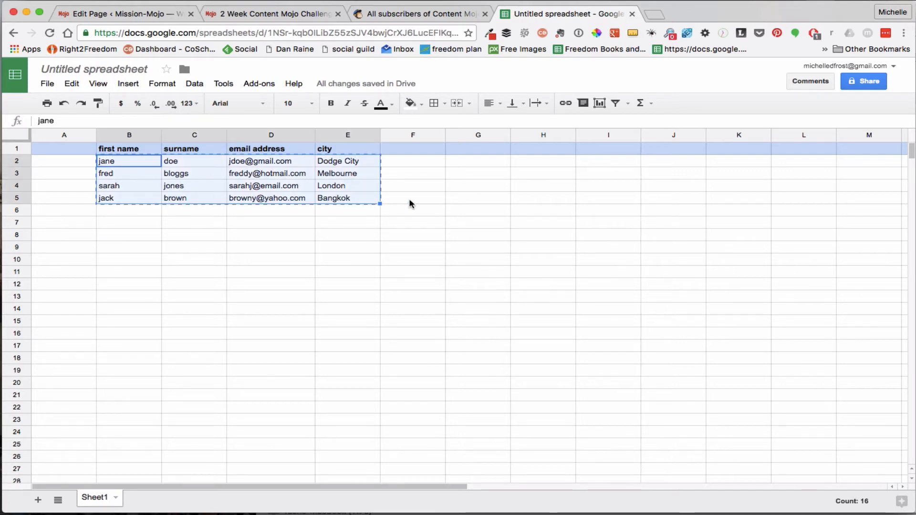
left_click(413, 16)
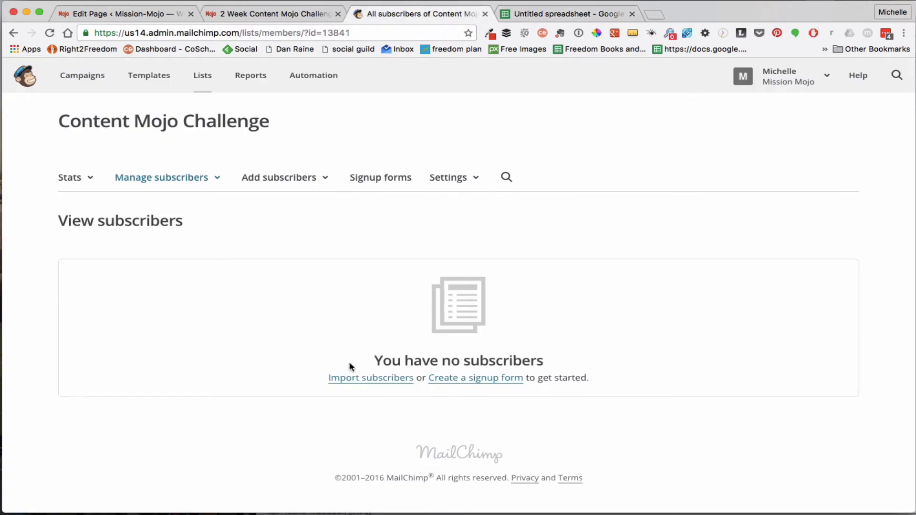
- Start a subscriber import into the Content Mojo Challenge list using the Copy/paste from file source
left_click(367, 378)
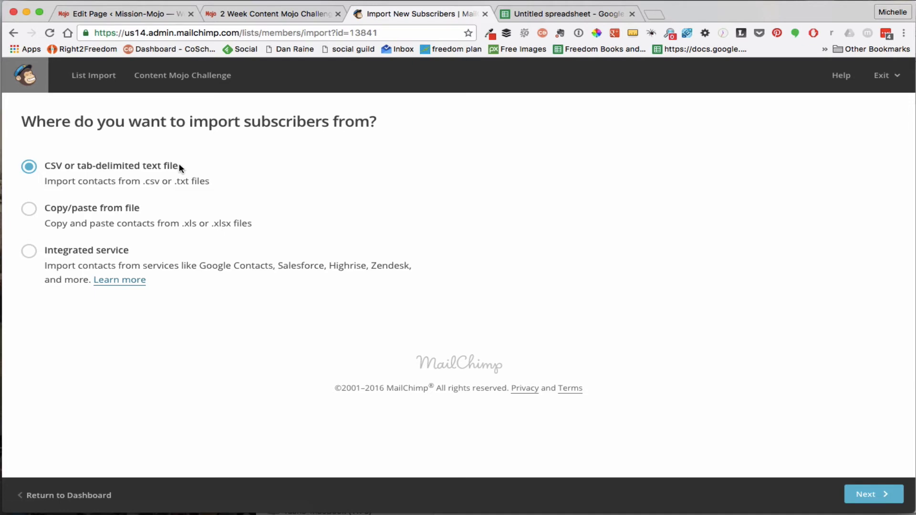
left_click(29, 210)
left_click(879, 495)
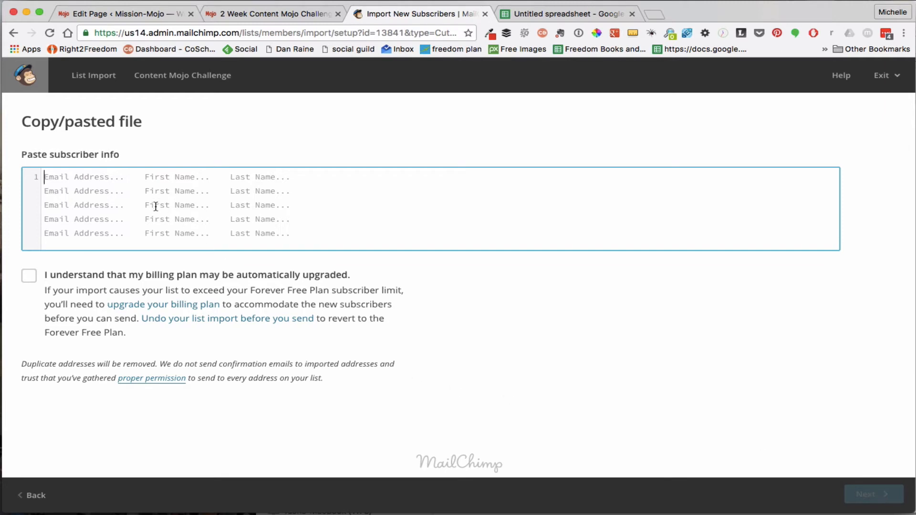
- Paste the copied subscriber rows into the import, accept the billing plan upgrade notice and continue to column matching
right_click(73, 181)
left_click(126, 237)
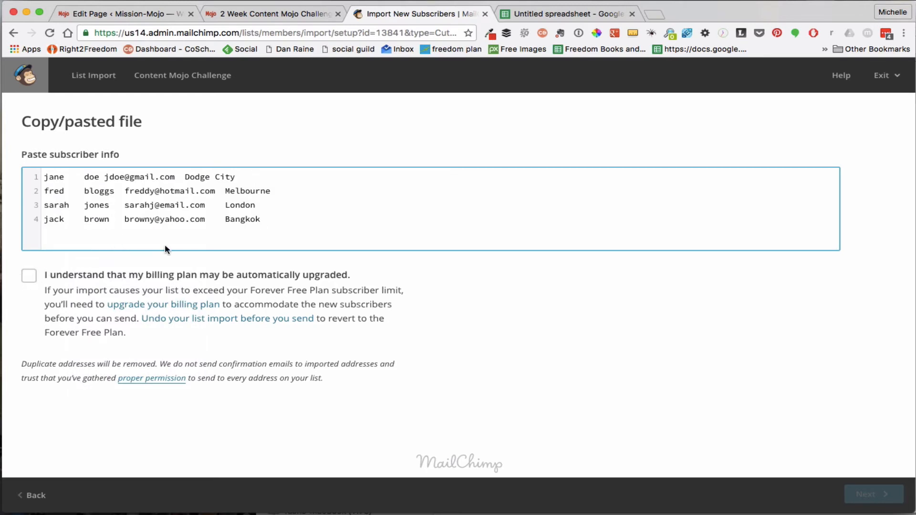
left_click(29, 279)
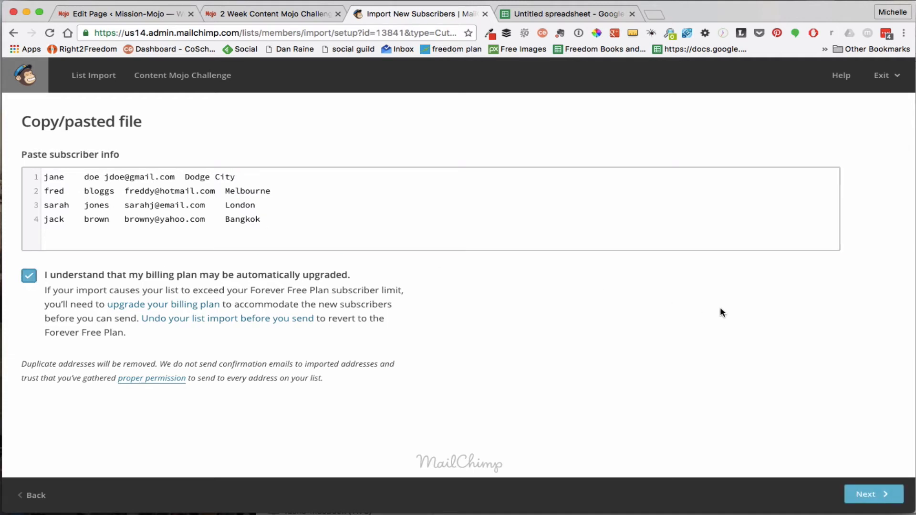
left_click(875, 497)
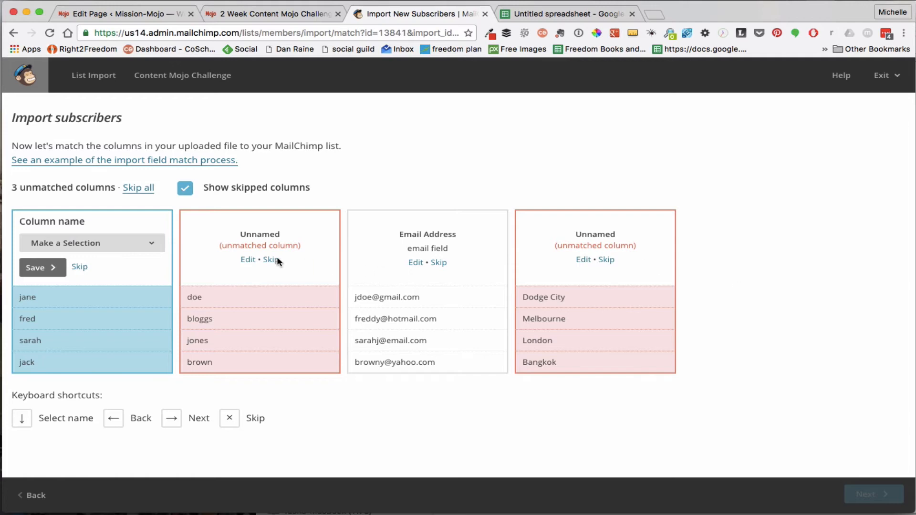
- Match the first import column to First Name, the second to Last Name, and save the third as Email Address
left_click(147, 244)
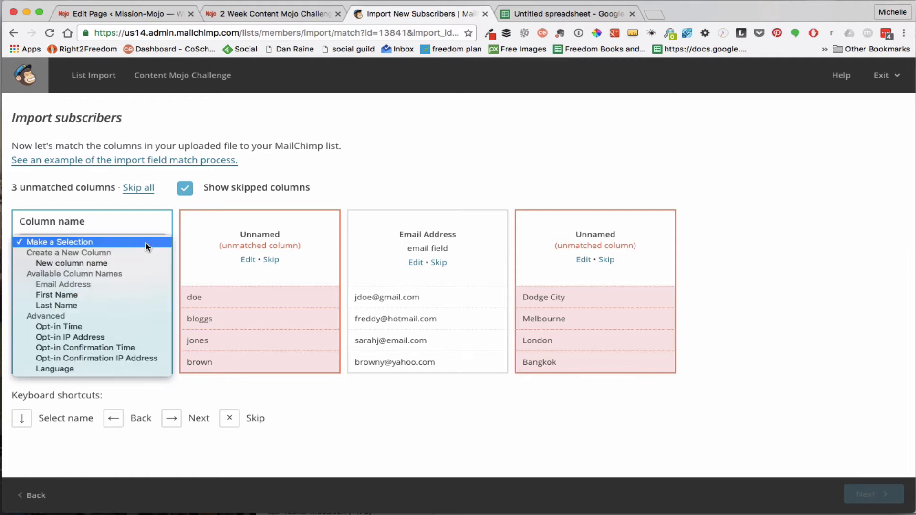
left_click(129, 295)
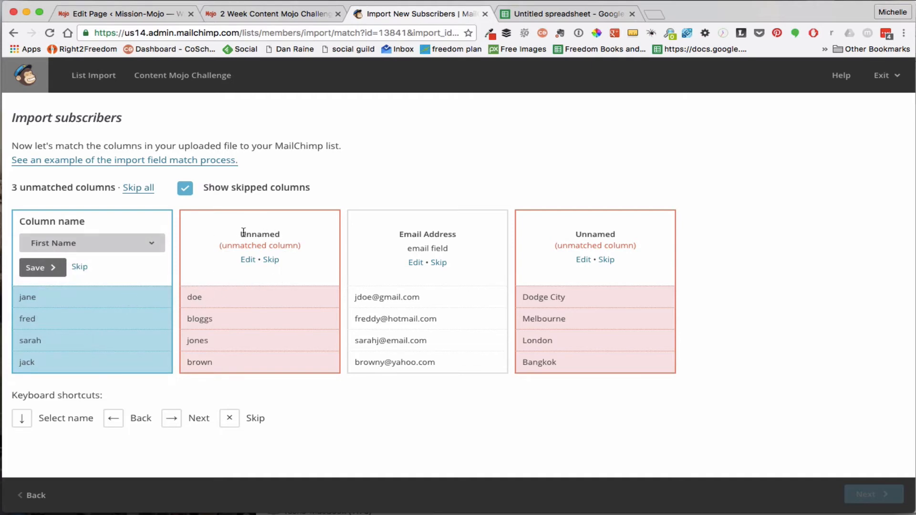
left_click(38, 267)
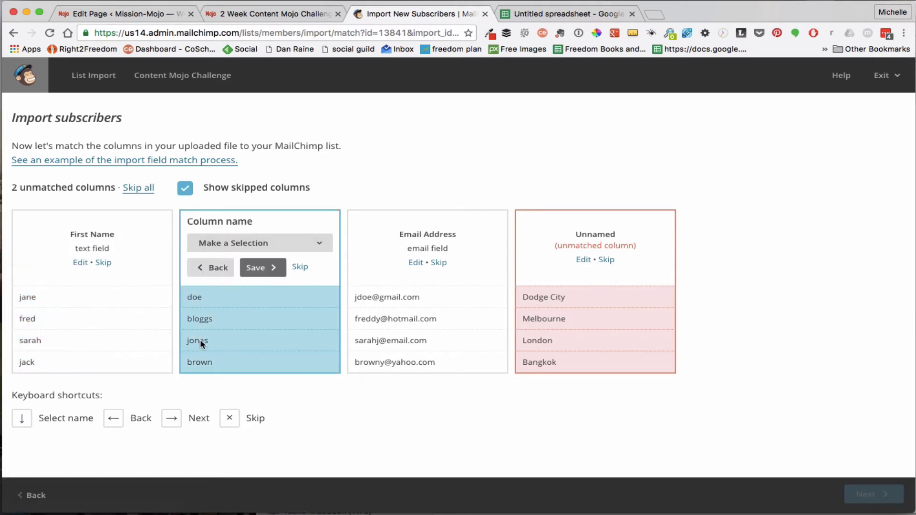
left_click(317, 241)
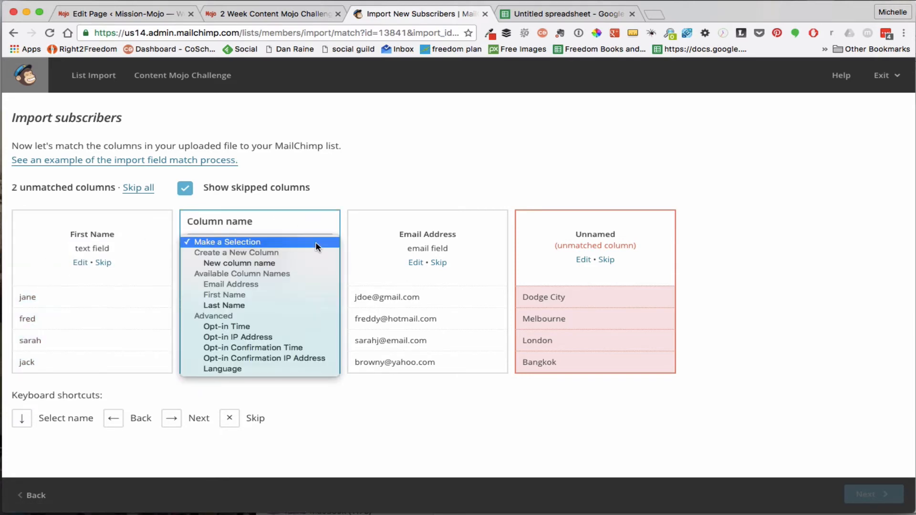
left_click(298, 306)
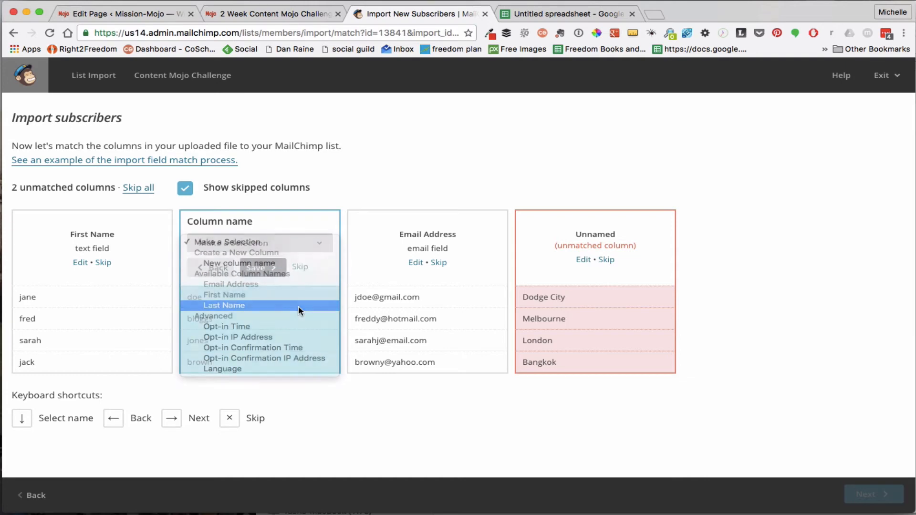
left_click(256, 268)
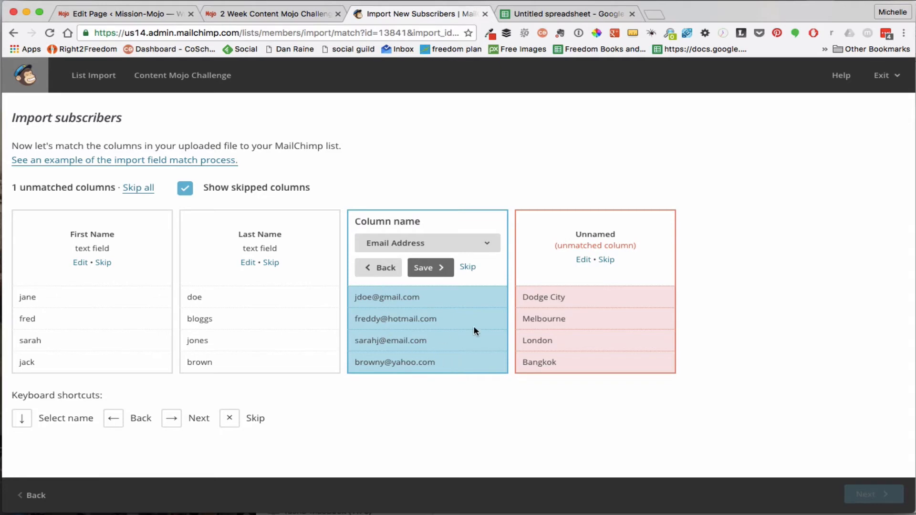
left_click(426, 268)
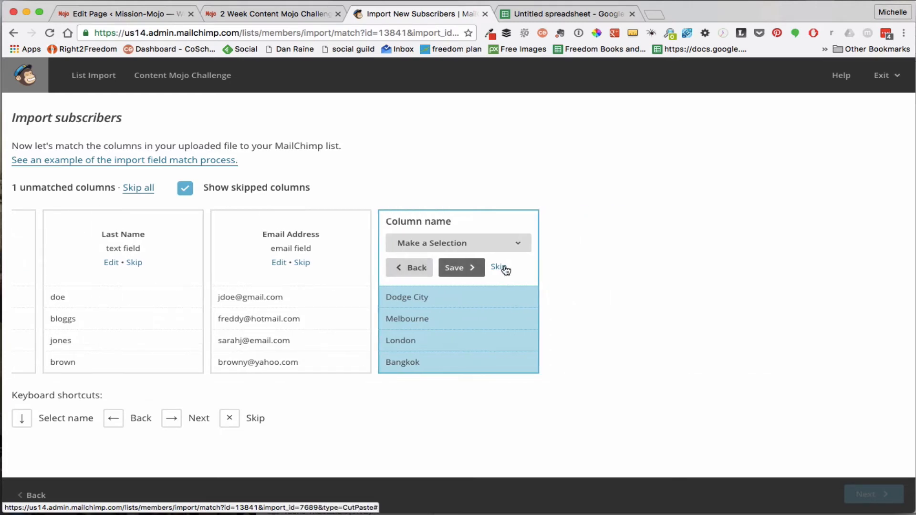
- Match the last import column to a new text column named City
left_click(521, 246)
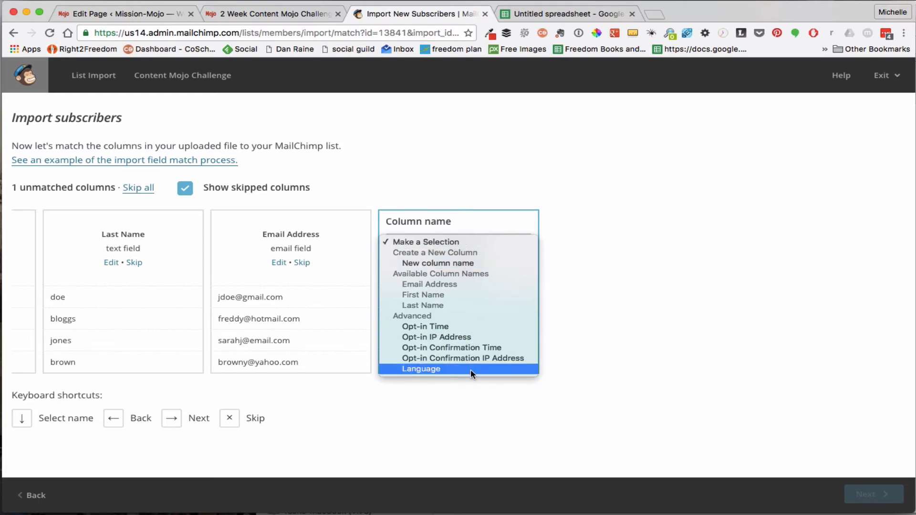
left_click(464, 262)
type("City")
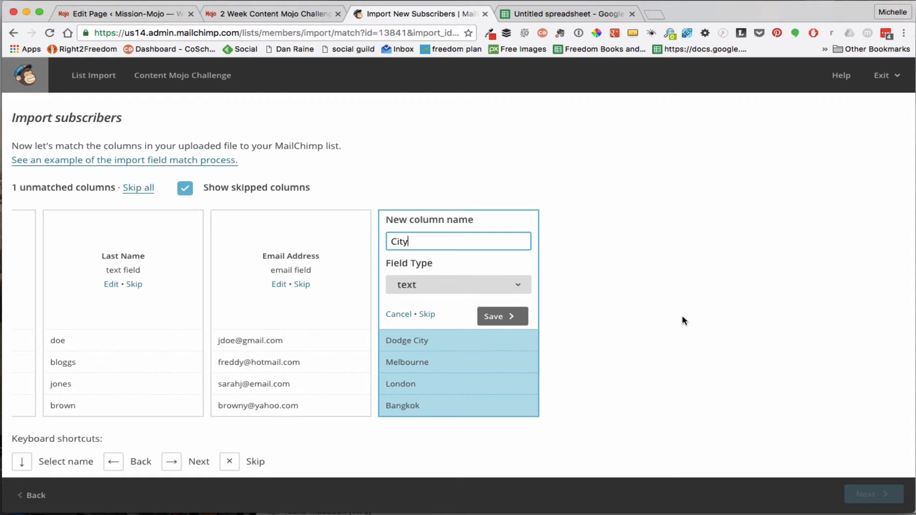
left_click(496, 318)
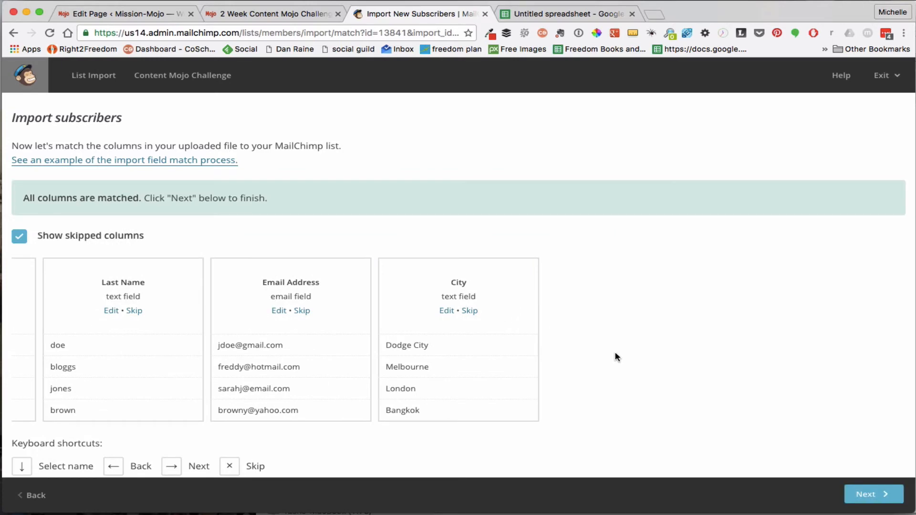
- Continue to the import review and import the contacts categorized as Subscribed
scroll(676, 359, "left", 3)
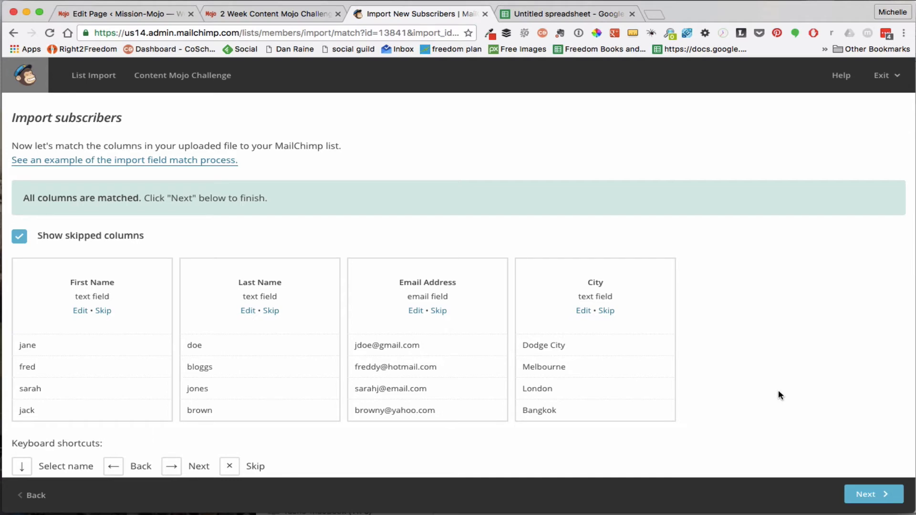
scroll(778, 391, "down", 5)
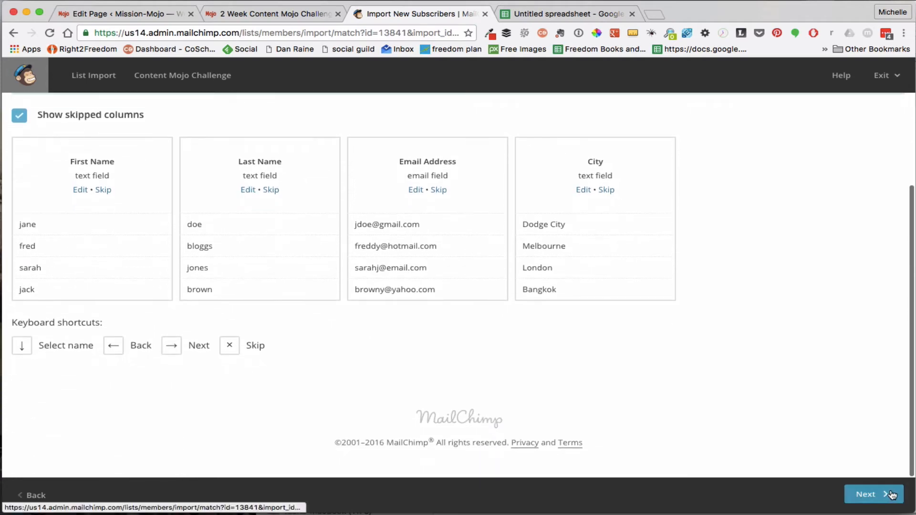
left_click(892, 494)
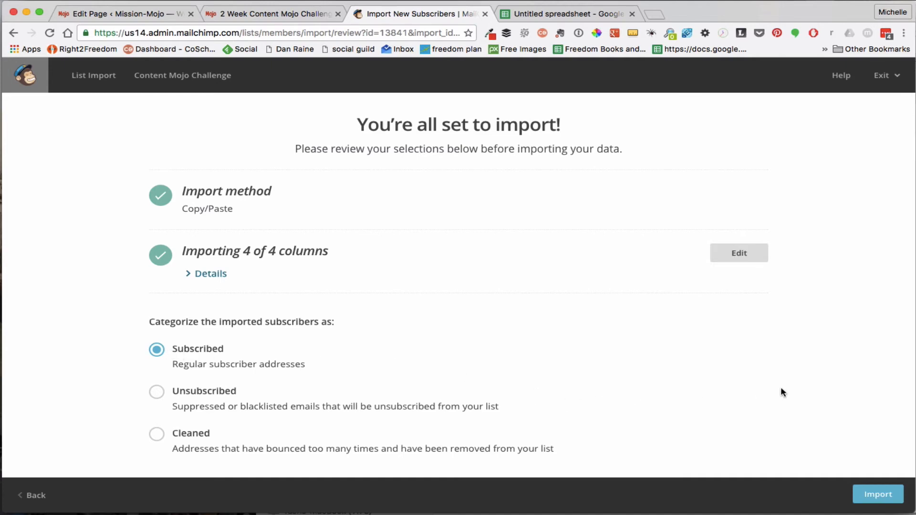
scroll(780, 388, "down", 3)
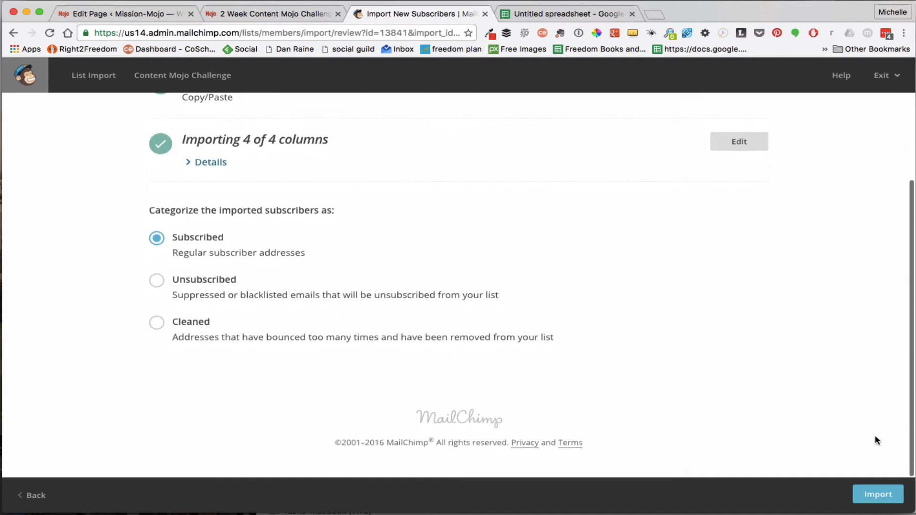
left_click(877, 494)
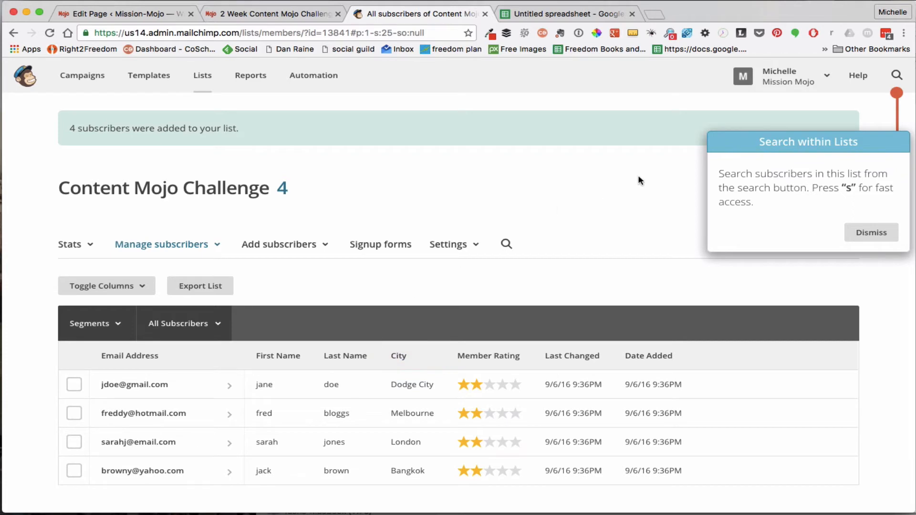
- Dismiss the search tip and review the imported subscribers in the Content Mojo Challenge list
left_click(872, 233)
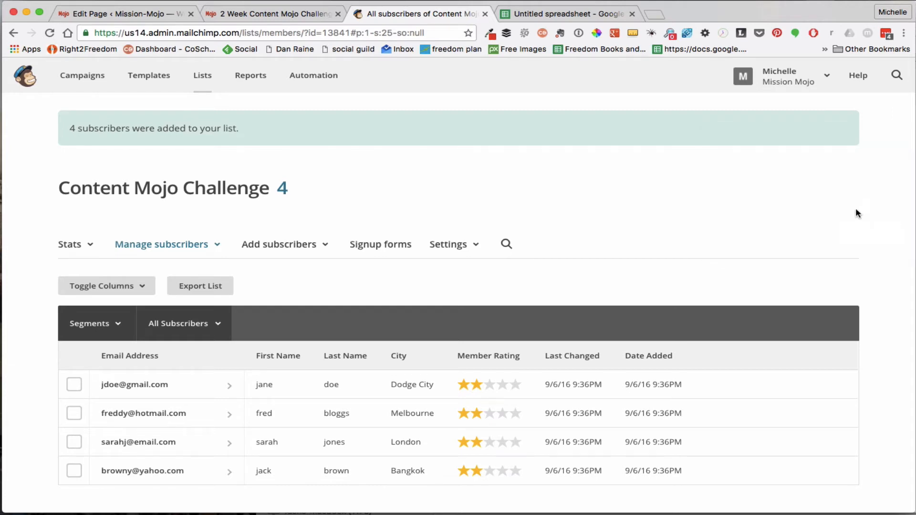
scroll(789, 407, "down", 2)
scroll(788, 406, "down", 3)
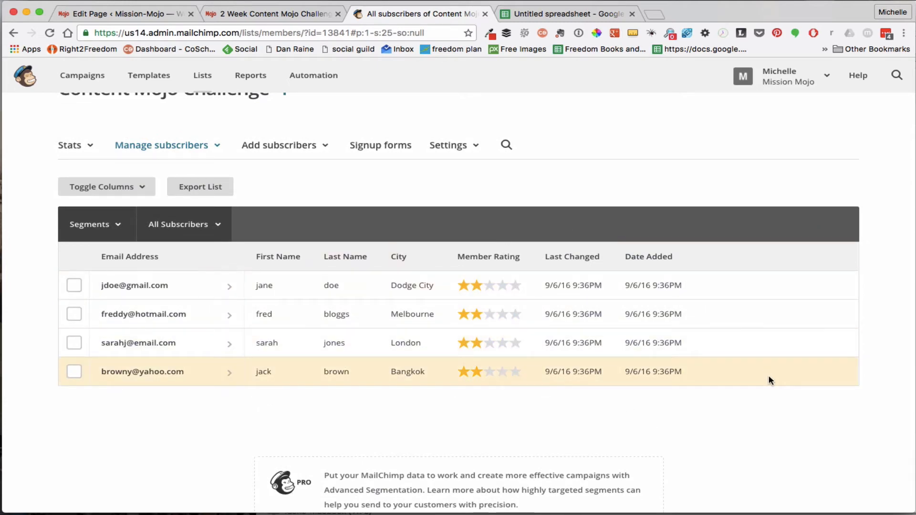
scroll(769, 380, "up", 1)
scroll(769, 380, "up", 3)
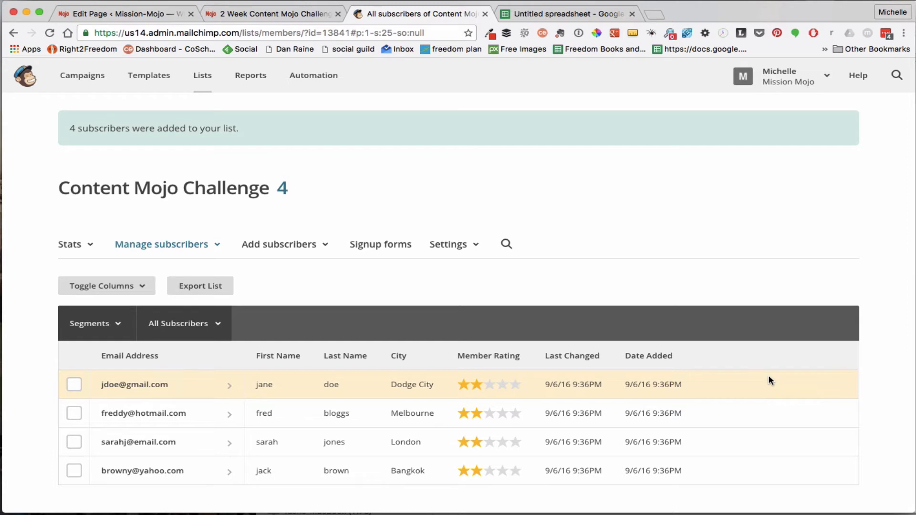
scroll(738, 243, "down", 1)
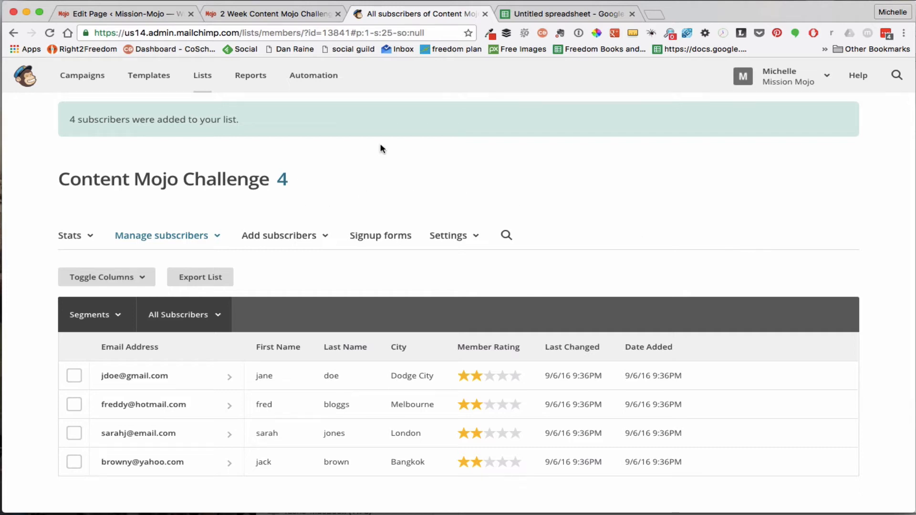
scroll(606, 184, "up", 2)
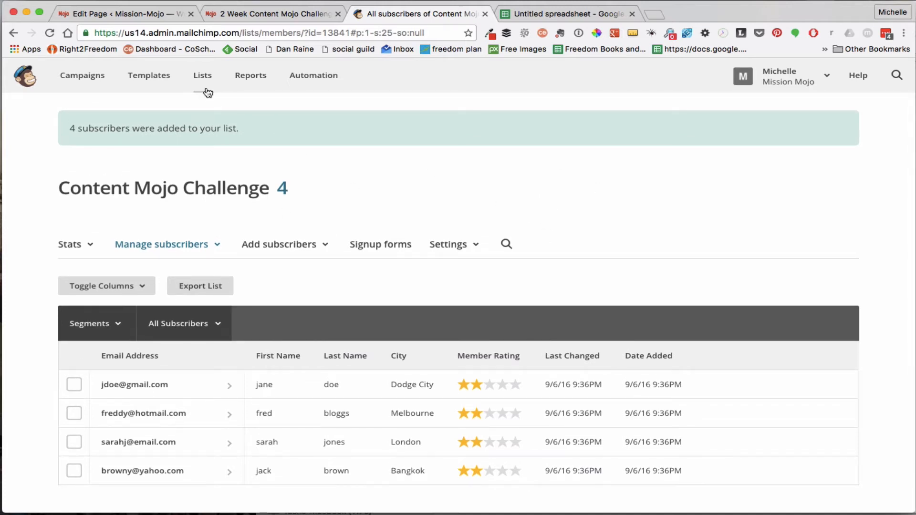
- Return to the overview of all lists and dismiss the tips about adding and importing subscribers
left_click(202, 76)
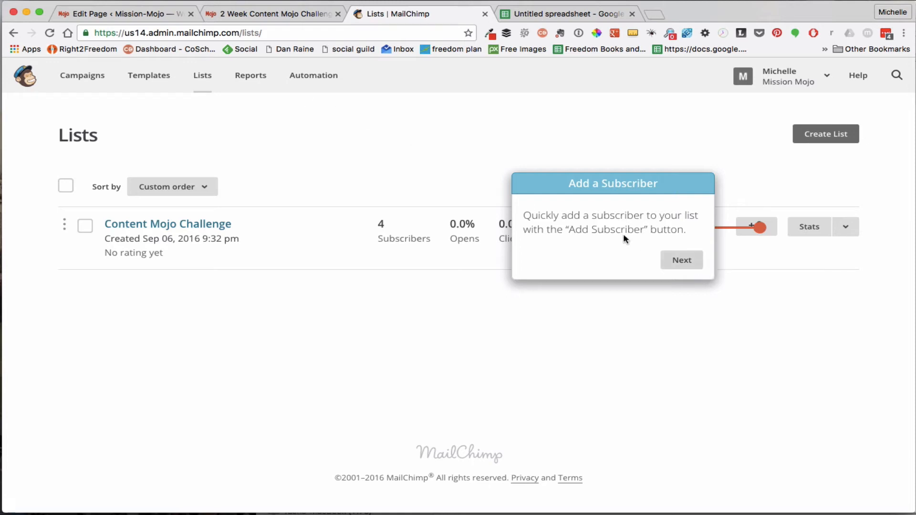
left_click(681, 260)
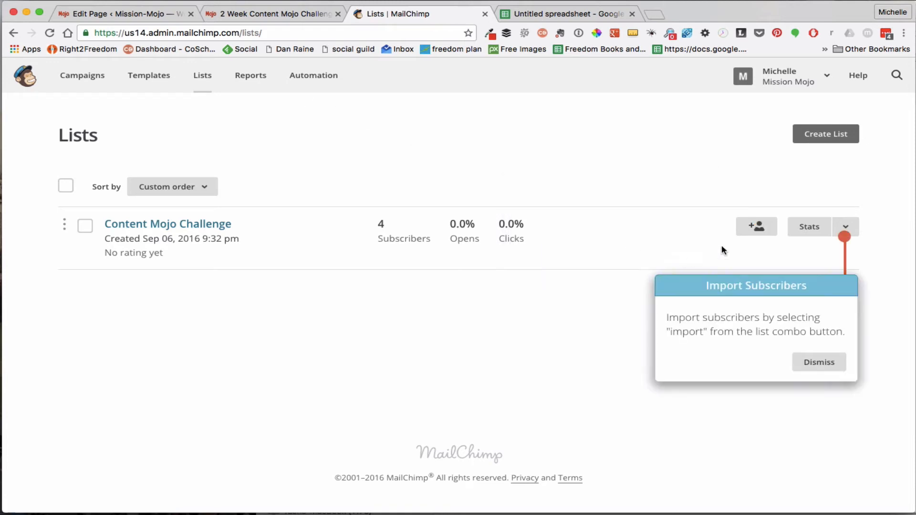
left_click(824, 362)
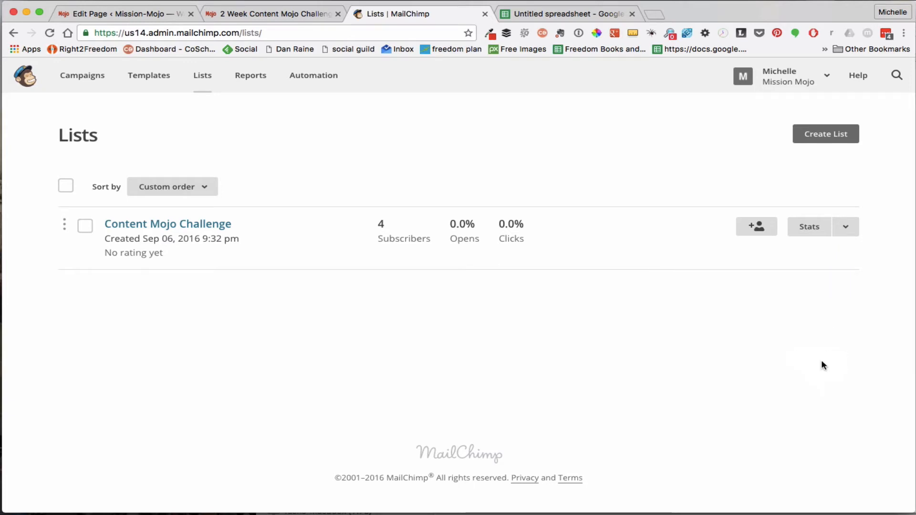
- Examine the form for manually adding a subscriber to the Content Mojo Challenge list, and close it without adding anyone
left_click(757, 227)
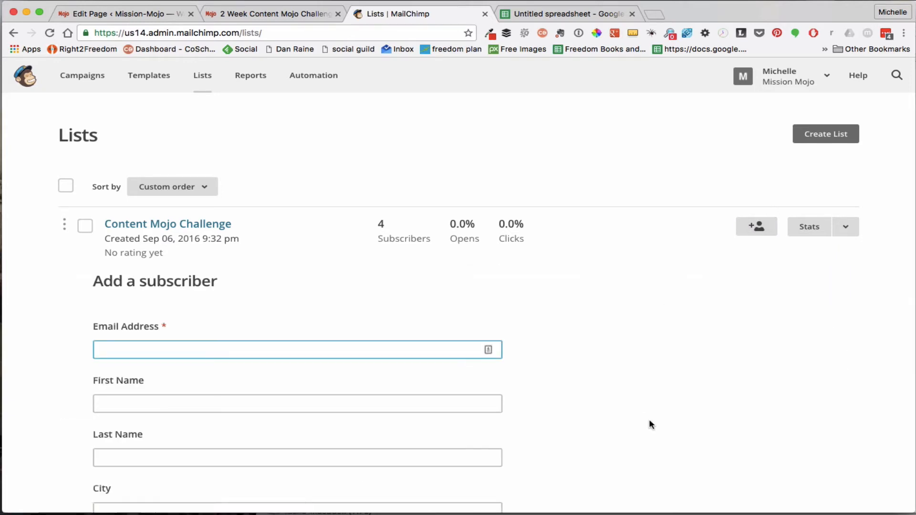
scroll(650, 423, "down", 5)
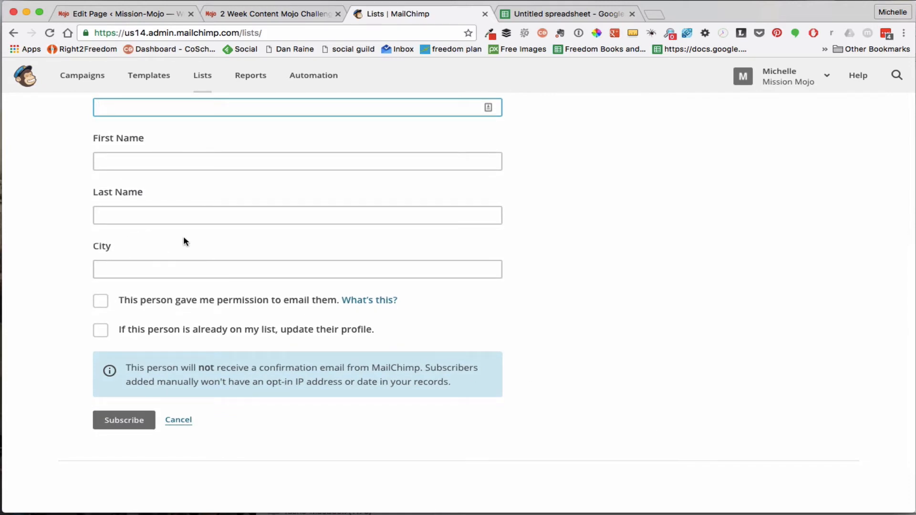
scroll(184, 242, "up", 2)
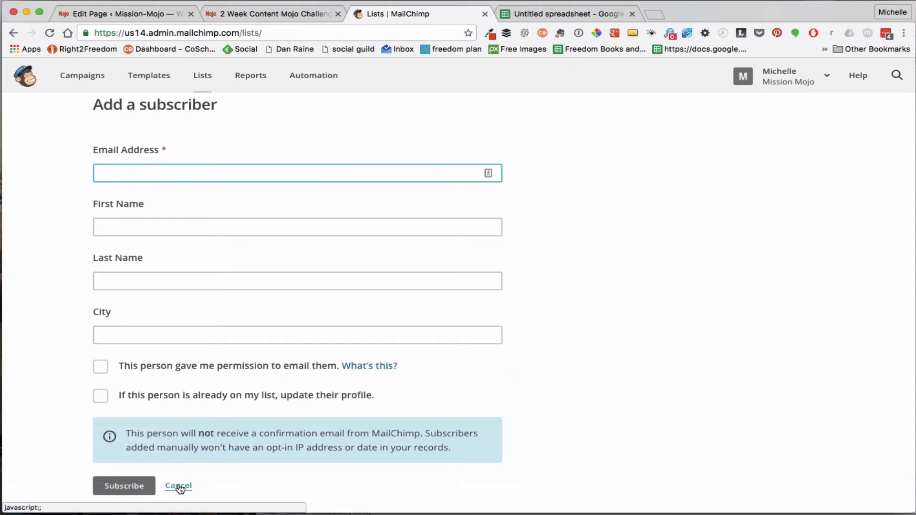
left_click(179, 486)
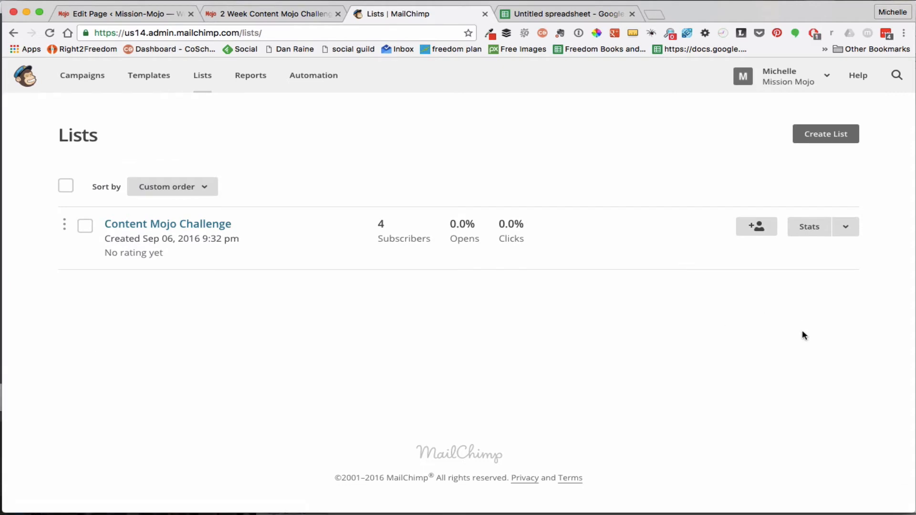
- Go to the signup forms of the Content Mojo Challenge list and select General forms
left_click(846, 227)
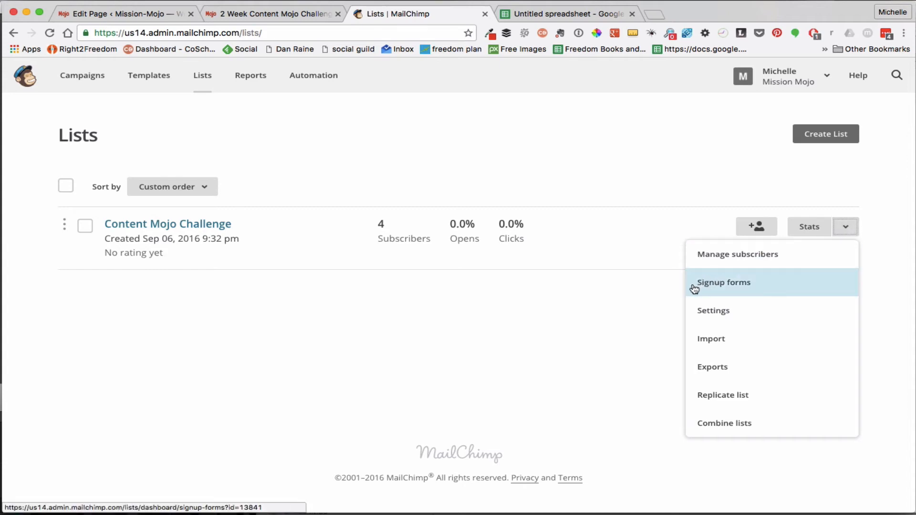
left_click(741, 288)
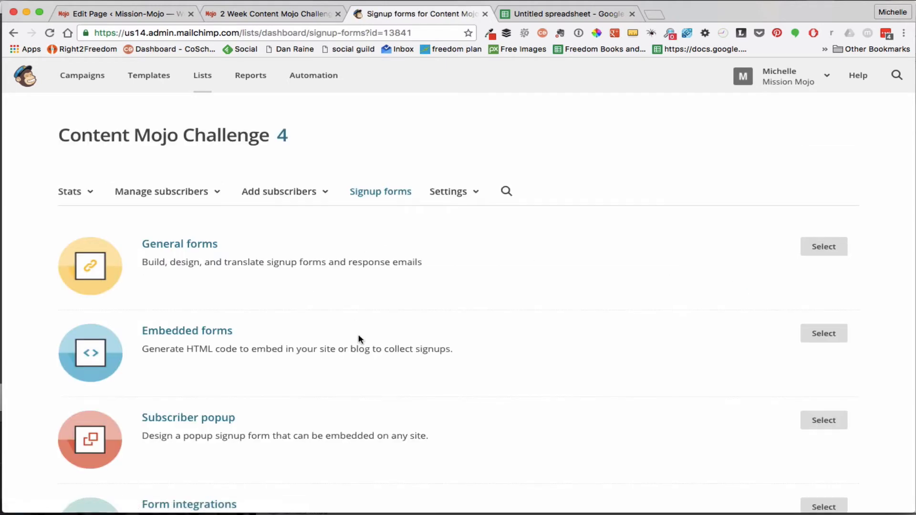
scroll(359, 339, "down", 1)
scroll(359, 339, "down", 2)
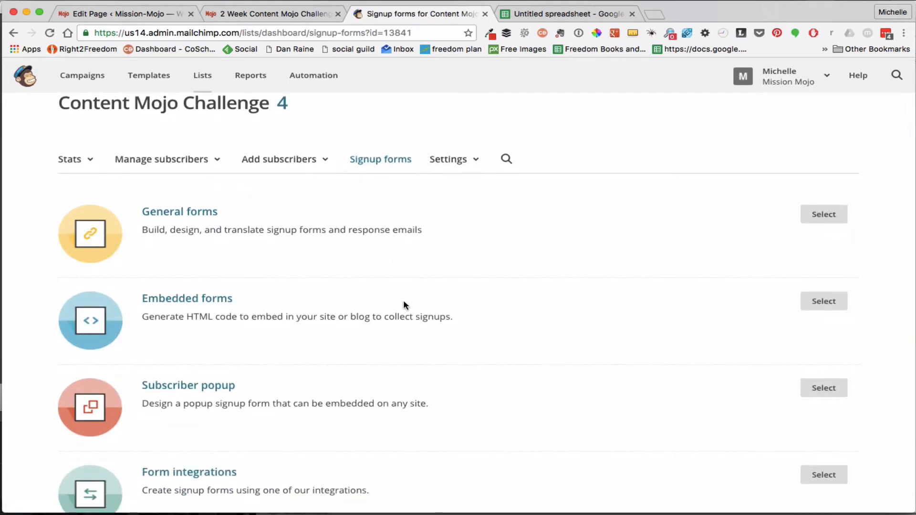
scroll(403, 301, "down", 2)
scroll(403, 301, "up", 3)
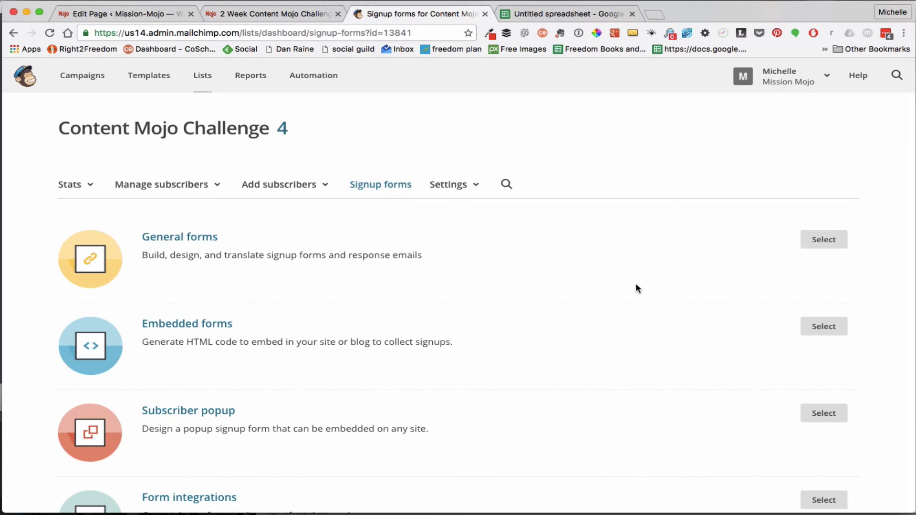
left_click(824, 244)
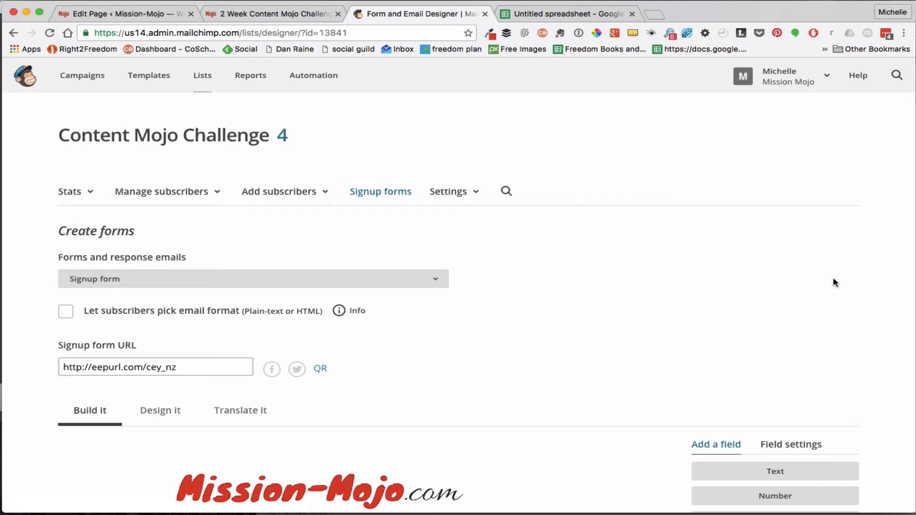
- Copy the Signup form URL and open it in a new browser tab to view the public signup form
scroll(834, 279, "down", 3)
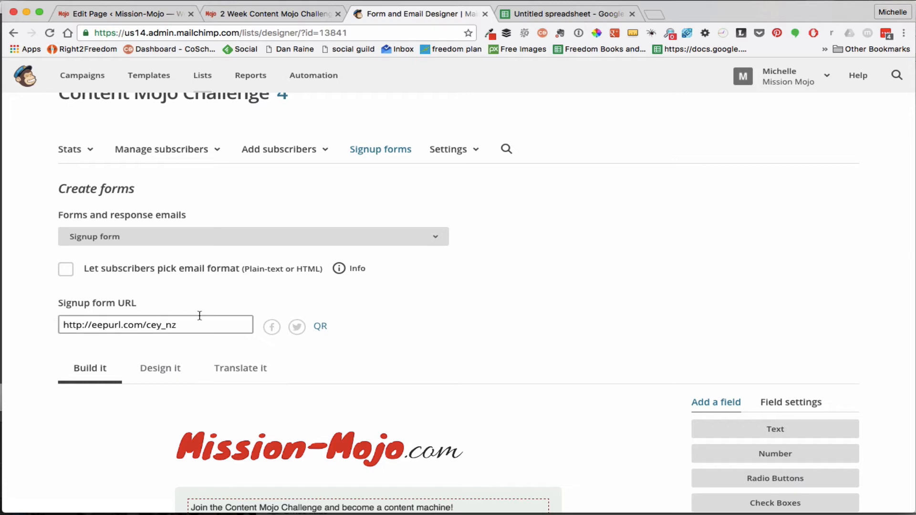
left_click_drag(196, 328, 55, 326)
key("super+c")
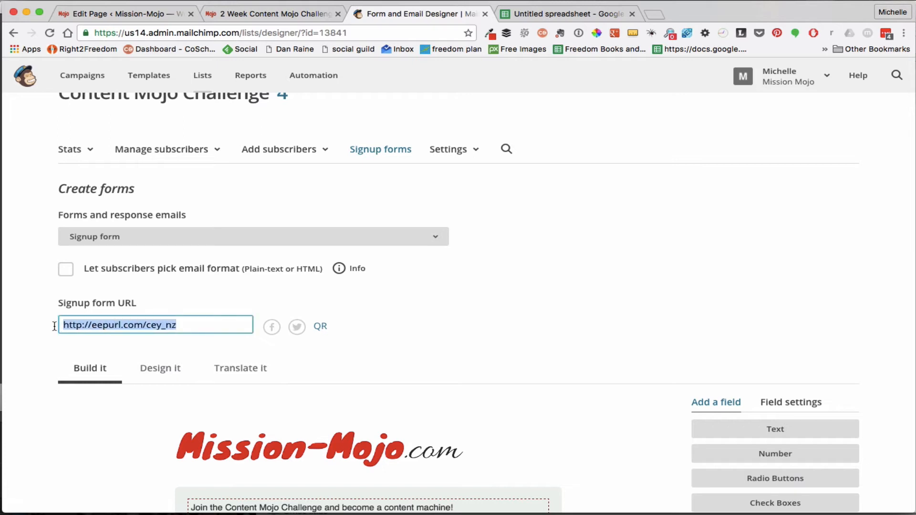
left_click(653, 16)
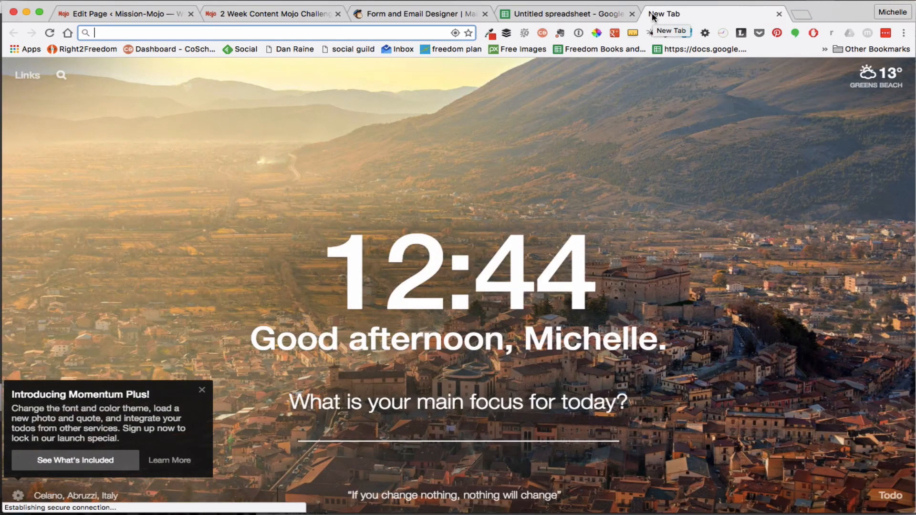
key("super+v")
key("Return")
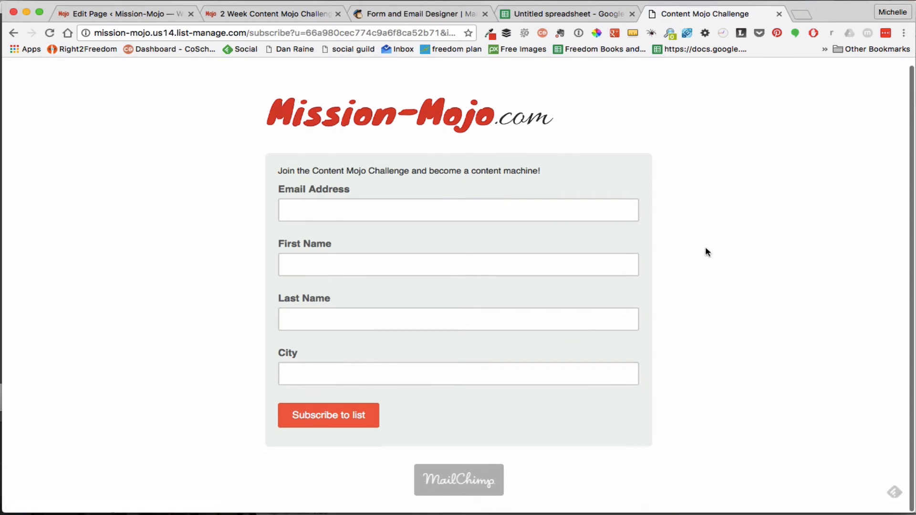
- Return to the form designer and delete the City field from the signup form, confirming with DELETE
left_click(413, 12)
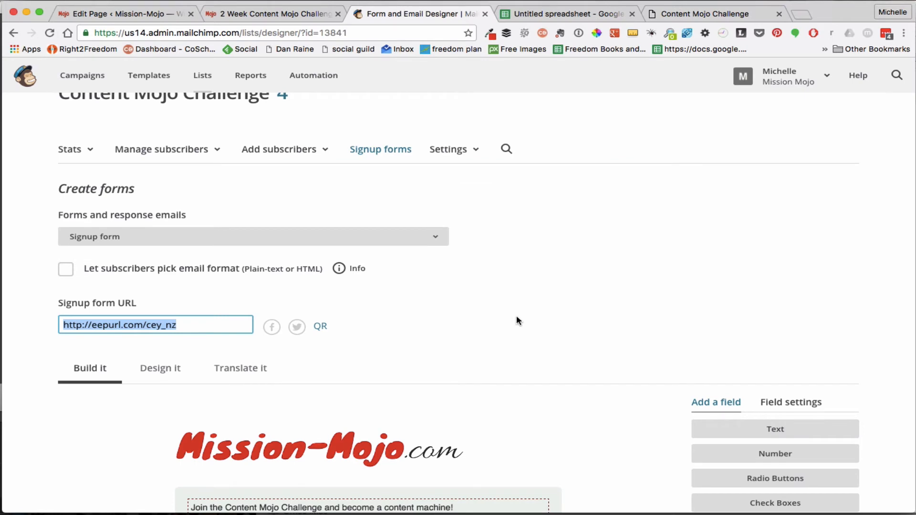
scroll(517, 317, "down", 2)
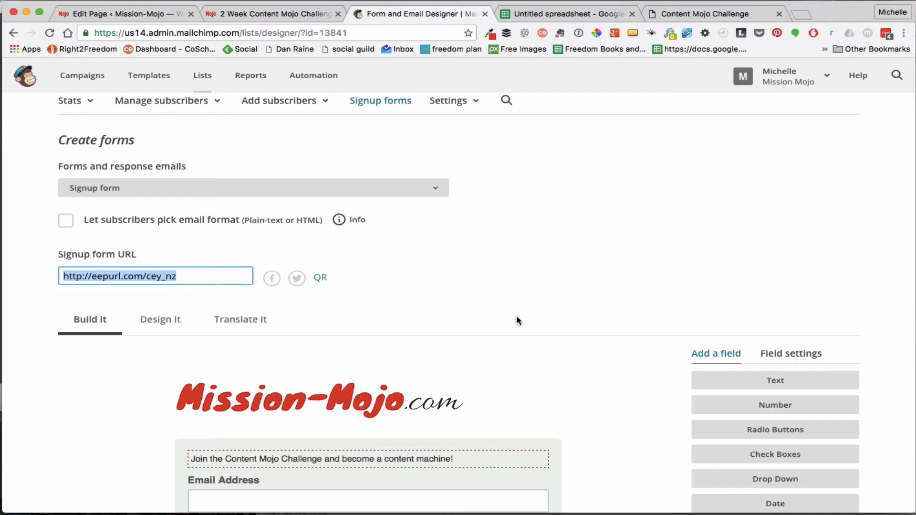
scroll(517, 319, "down", 6)
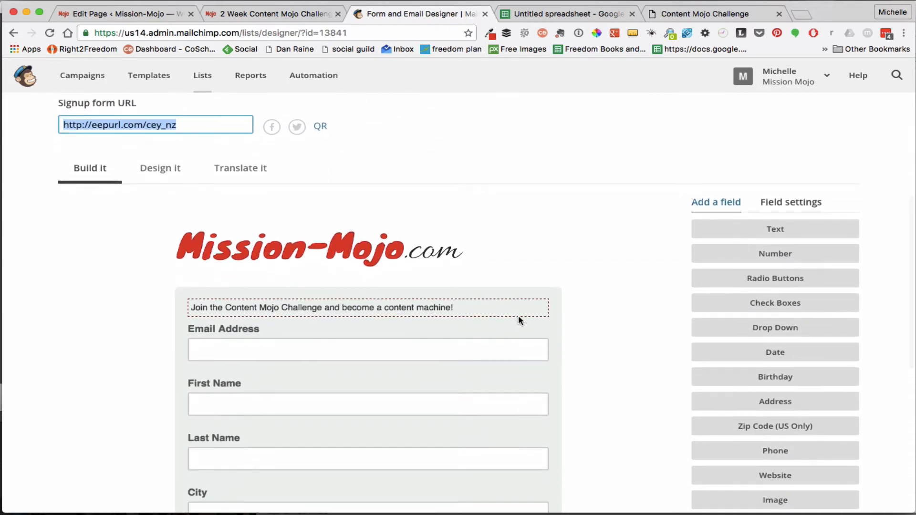
scroll(518, 315, "down", 4)
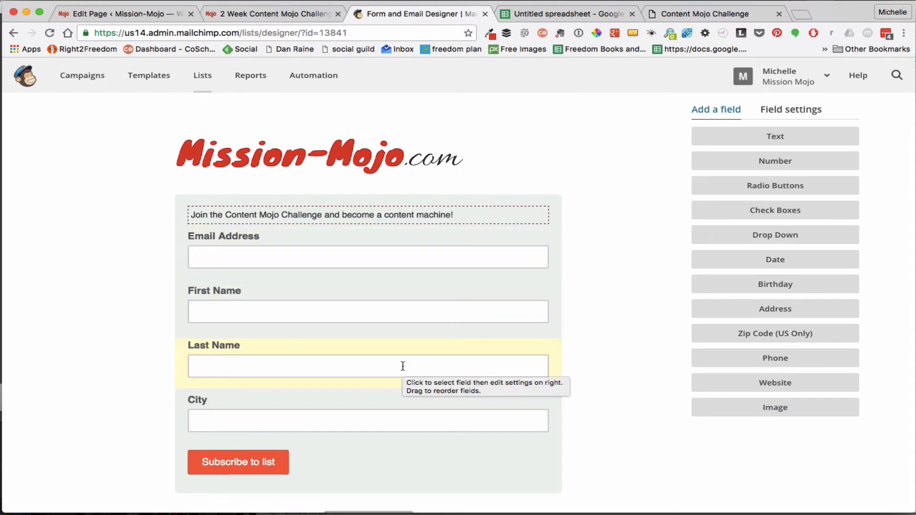
left_click(262, 407)
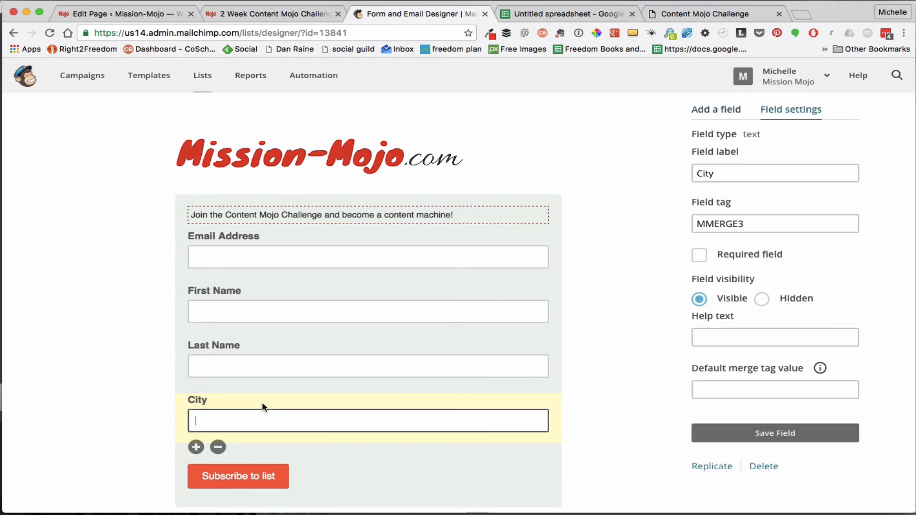
left_click(218, 447)
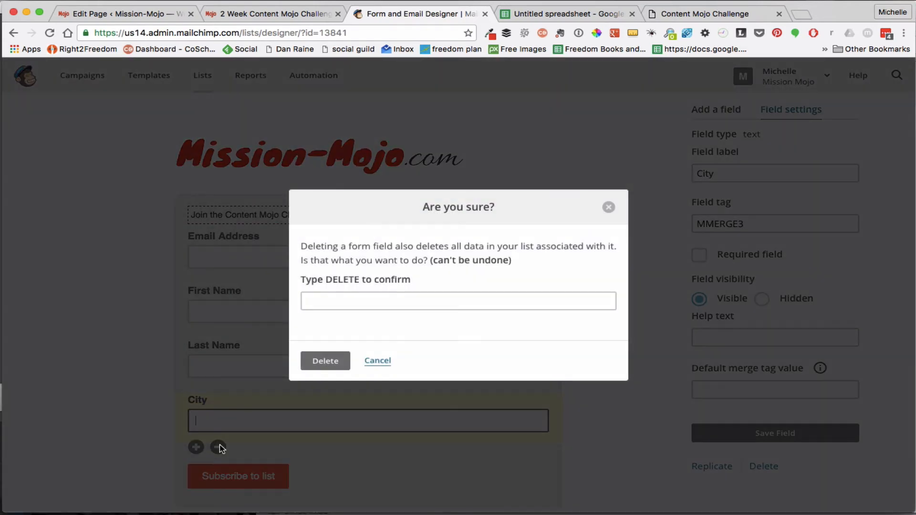
left_click(340, 299)
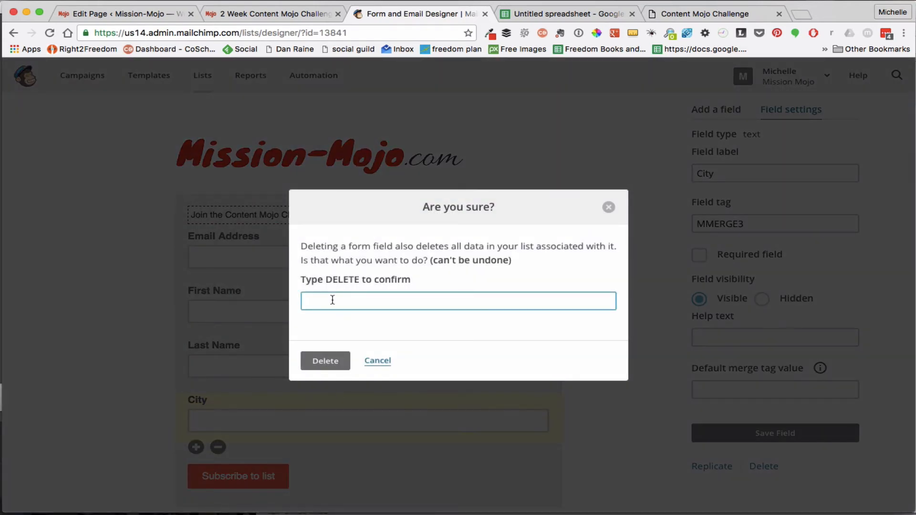
type("DELETE")
left_click(324, 361)
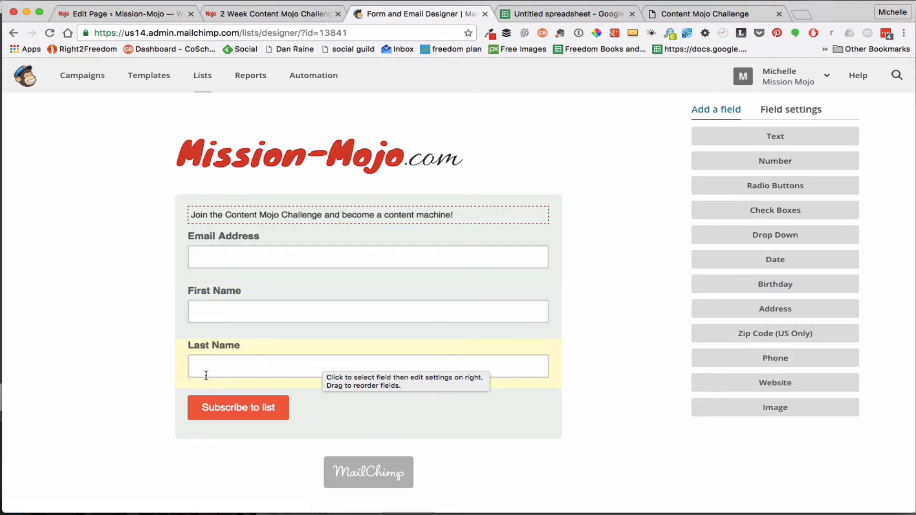
- Delete the Last Name field from the signup form, confirming with DELETE
left_click(234, 365)
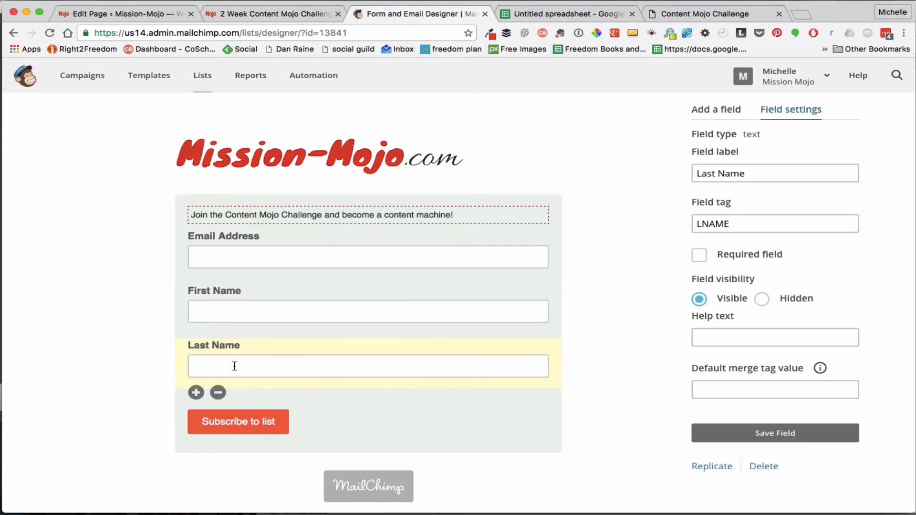
left_click(217, 393)
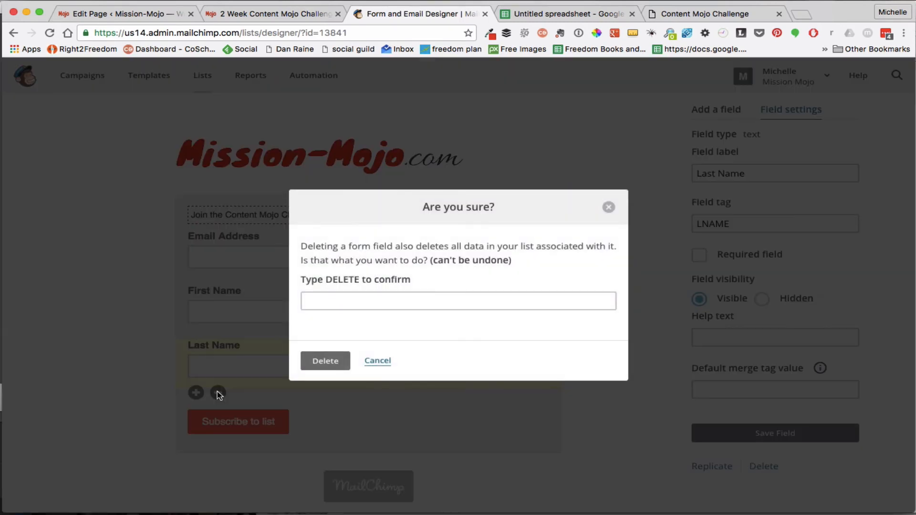
left_click(378, 299)
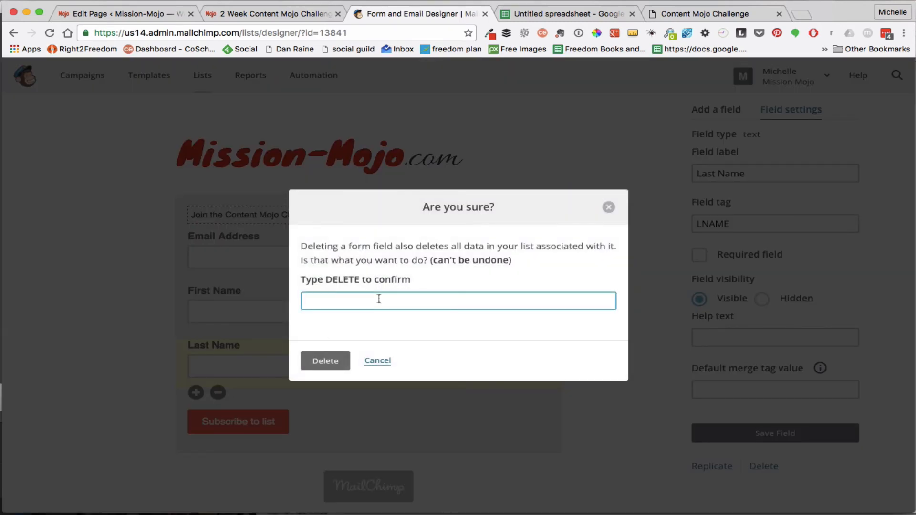
type("DELETE")
left_click(325, 361)
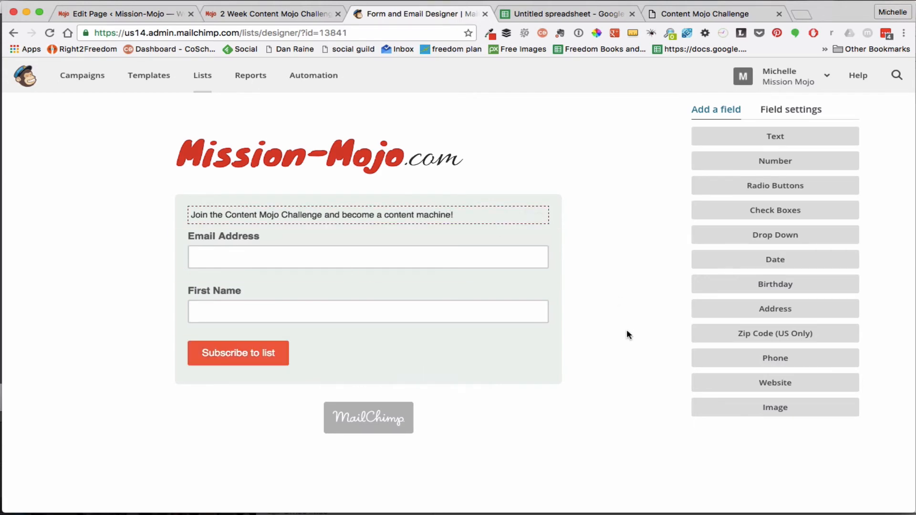
- Examine the signup form's design settings for the page and the body, including the body's foreground background colour
scroll(626, 329, "up", 4)
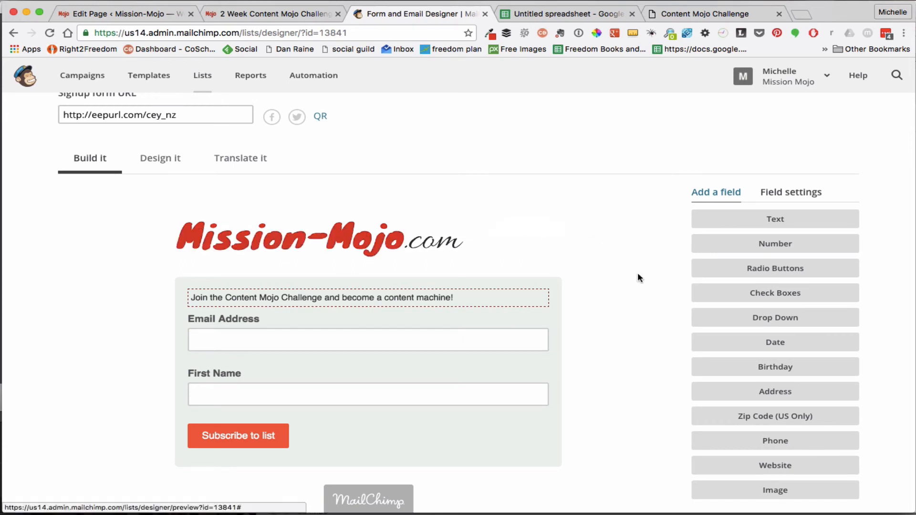
scroll(640, 283, "up", 2)
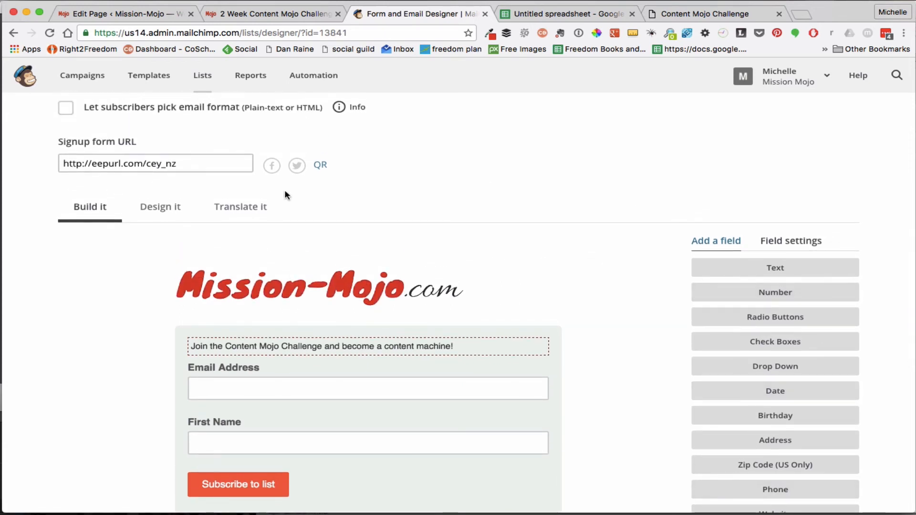
left_click(163, 209)
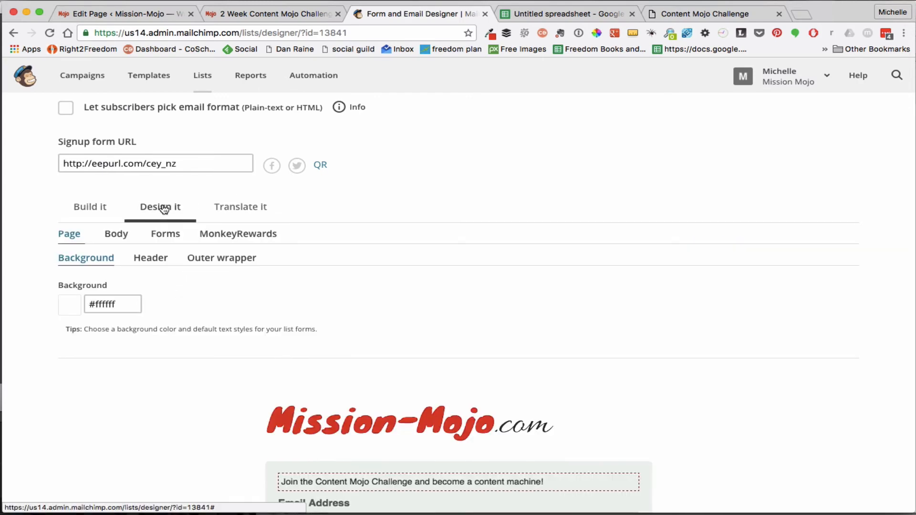
left_click(116, 234)
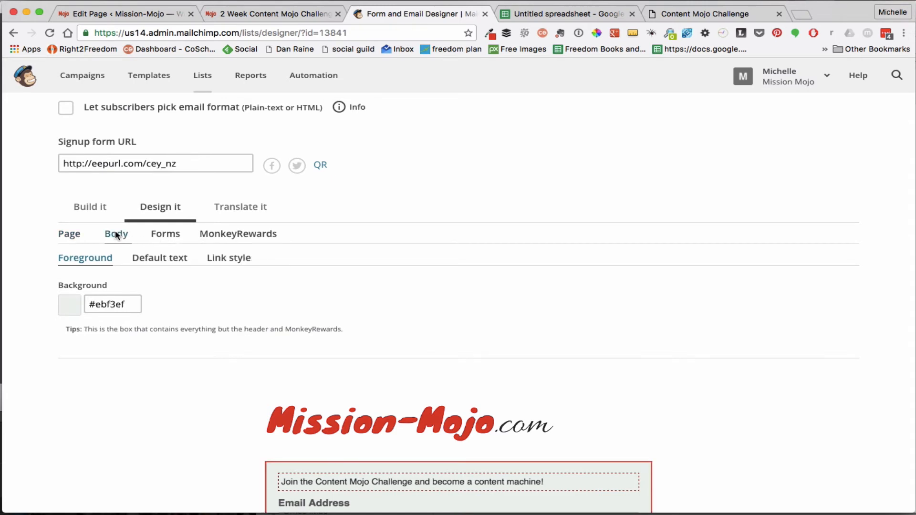
scroll(585, 373, "down", 3)
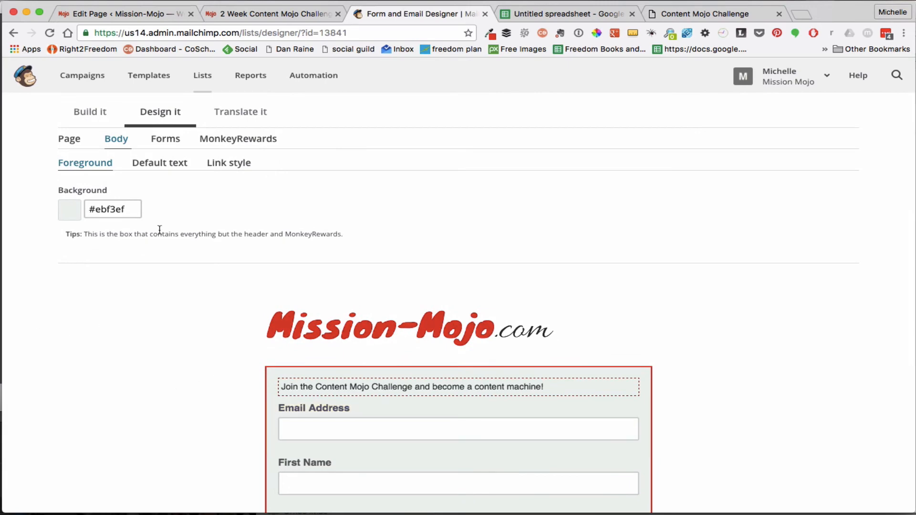
left_click(117, 210)
left_click(539, 235)
scroll(538, 237, "up", 3)
scroll(538, 237, "up", 5)
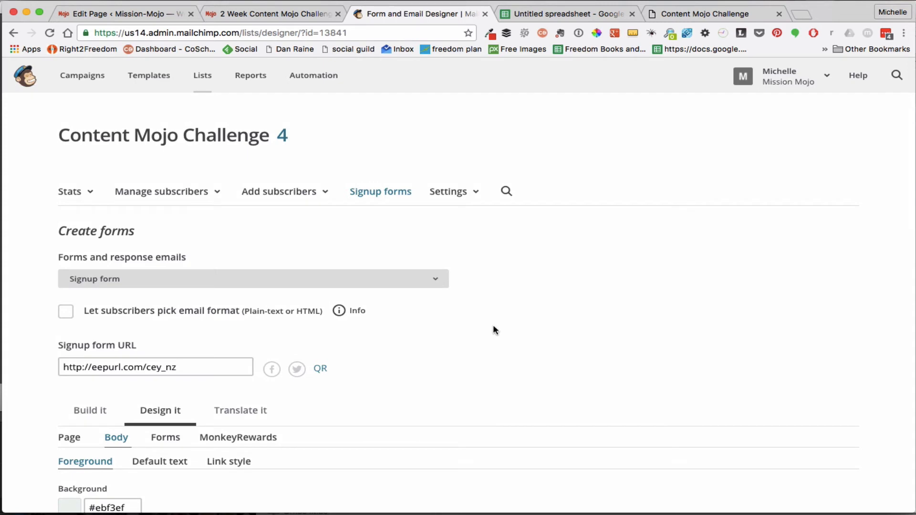
scroll(524, 312, "down", 3)
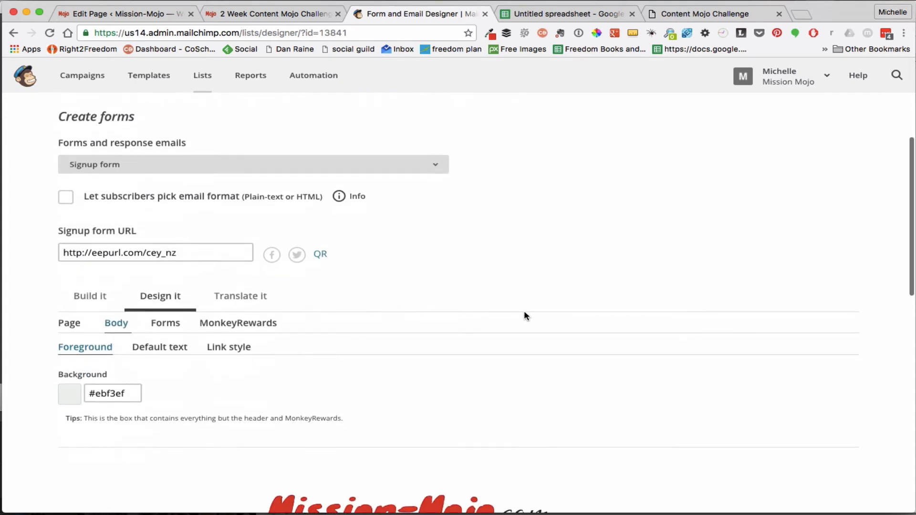
scroll(494, 303, "up", 1)
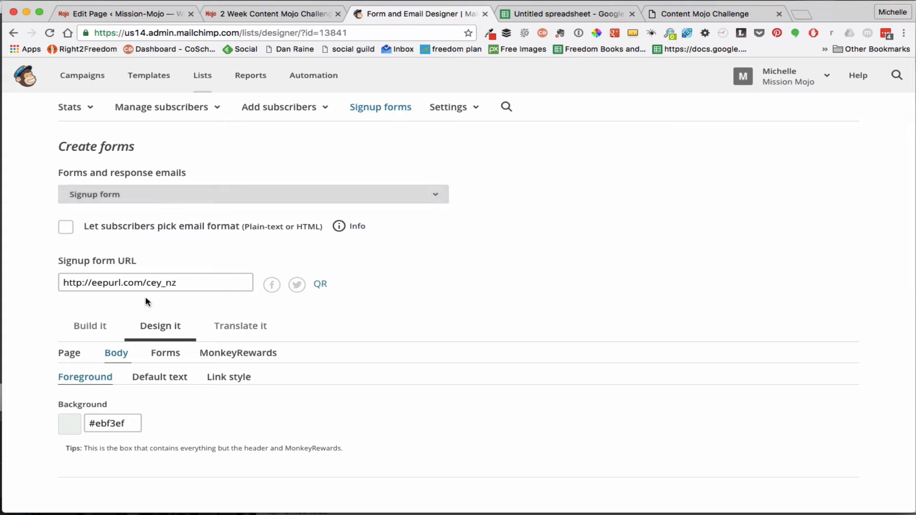
- Switch the form designer to the Signup thank you page and review its redirect URL option and message
left_click(437, 197)
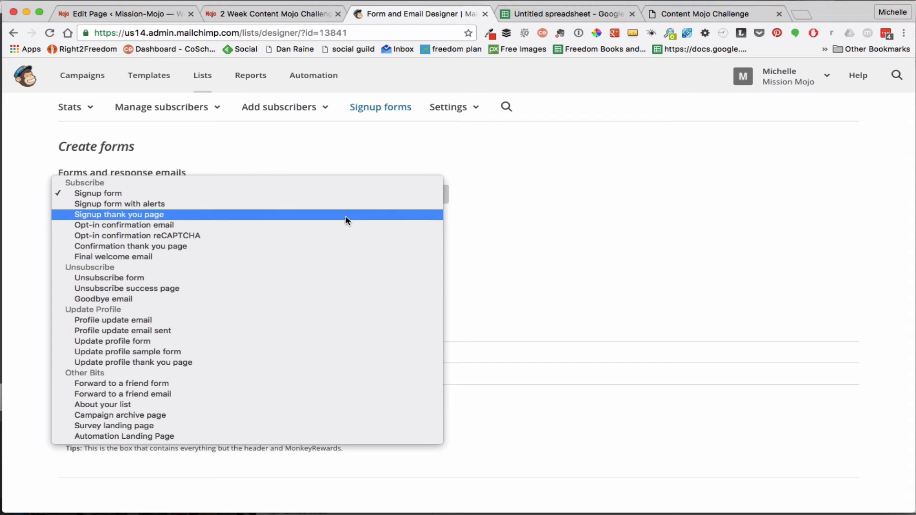
left_click(307, 218)
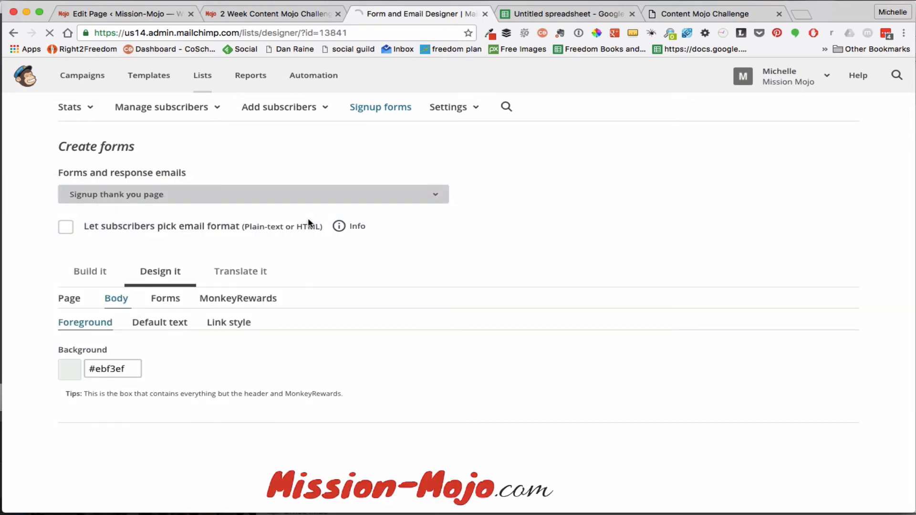
scroll(704, 349, "down", 5)
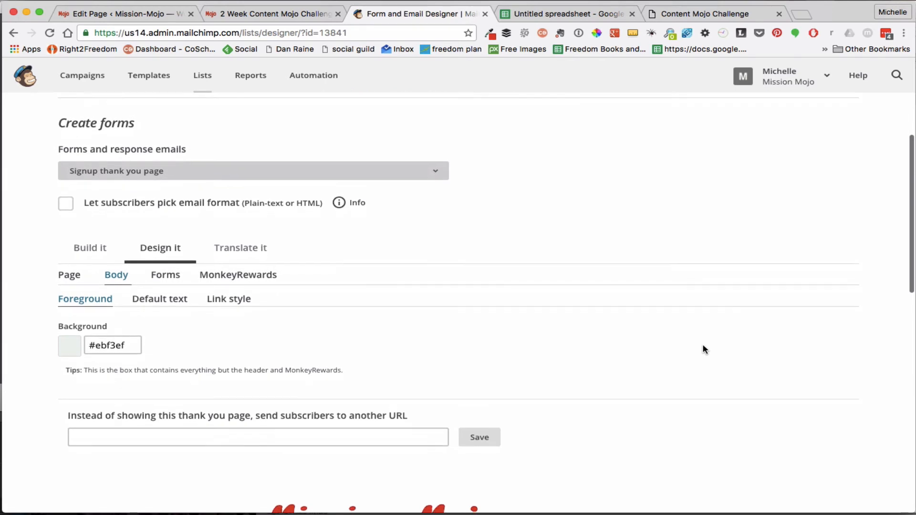
scroll(704, 349, "down", 3)
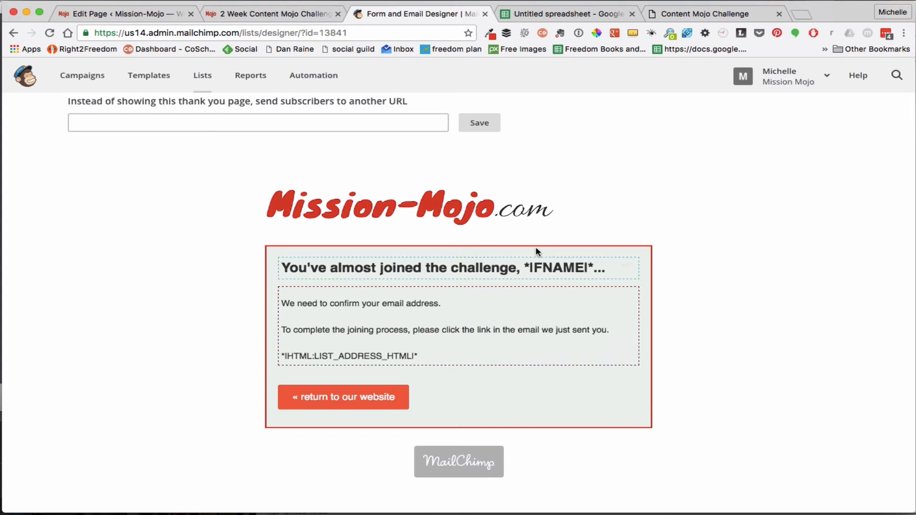
scroll(582, 193, "up", 6)
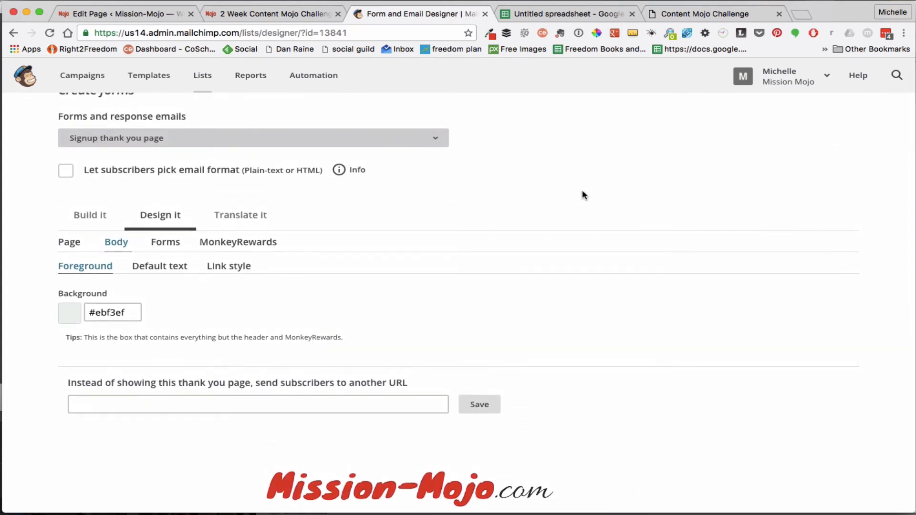
- Switch the form designer to the Opt-in confirmation email and review its sender, subject and message text
left_click(434, 138)
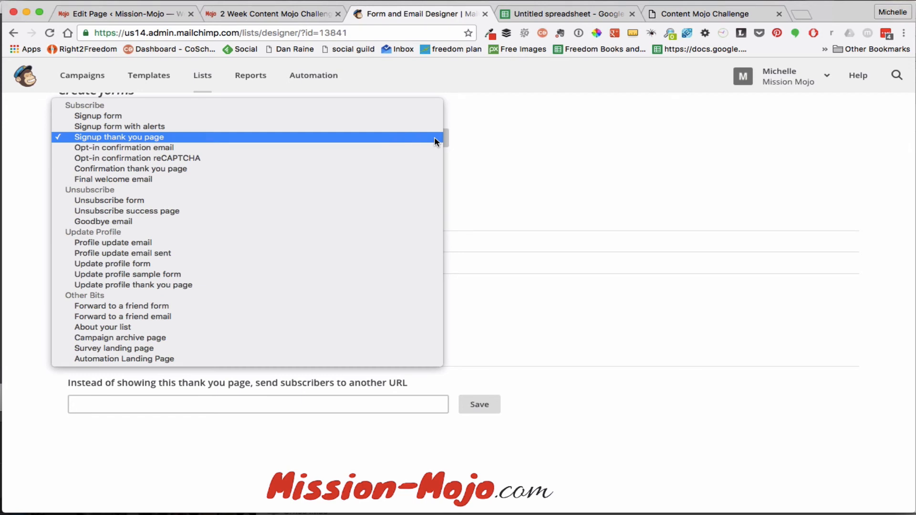
left_click(407, 147)
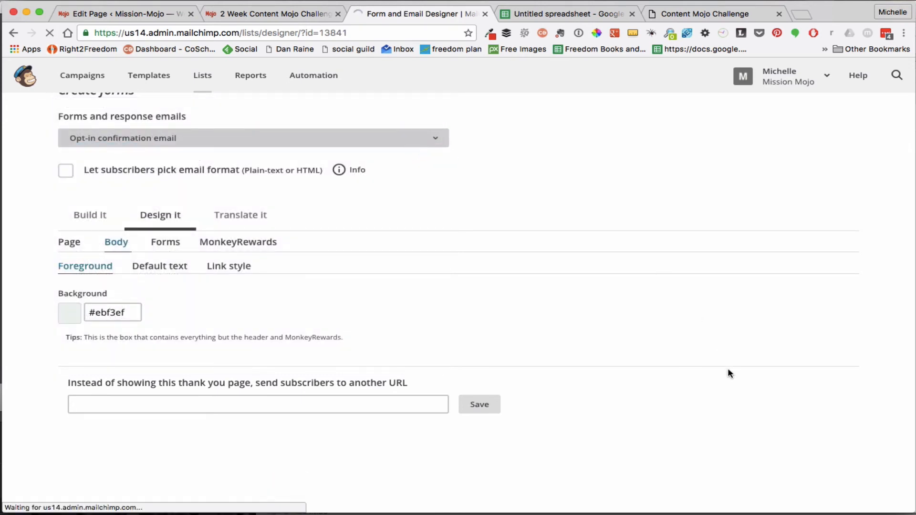
scroll(728, 374, "down", 7)
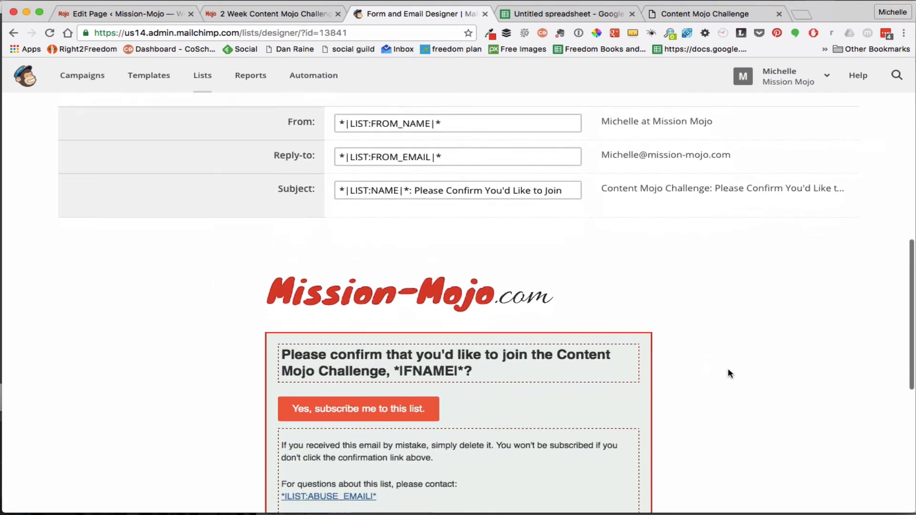
scroll(728, 374, "down", 2)
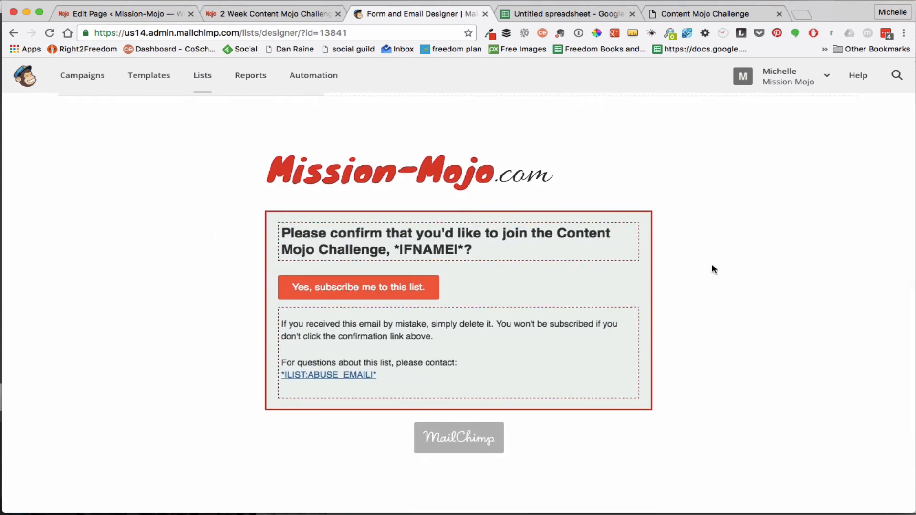
mouse_move(433, 237)
- Switch the form designer to the Final welcome email and review its sender, subject and message text
scroll(846, 292, "up", 6)
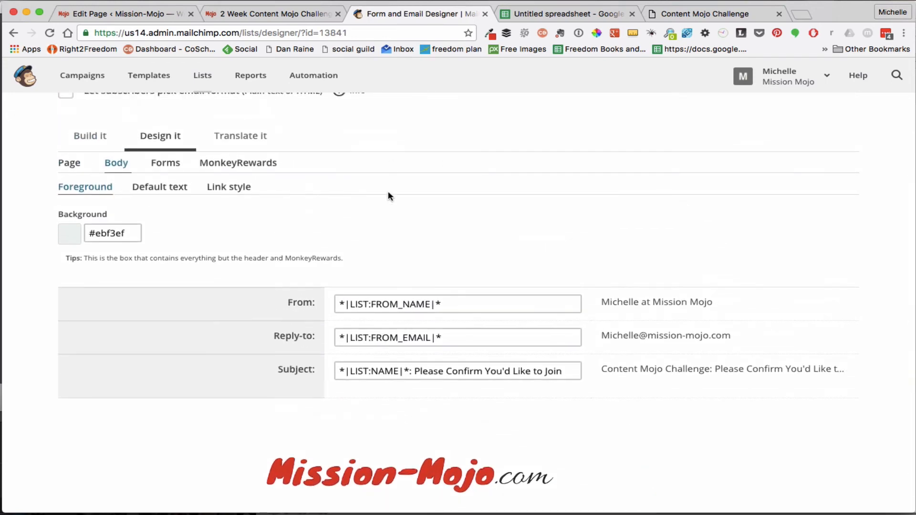
scroll(377, 186, "up", 3)
left_click(274, 186)
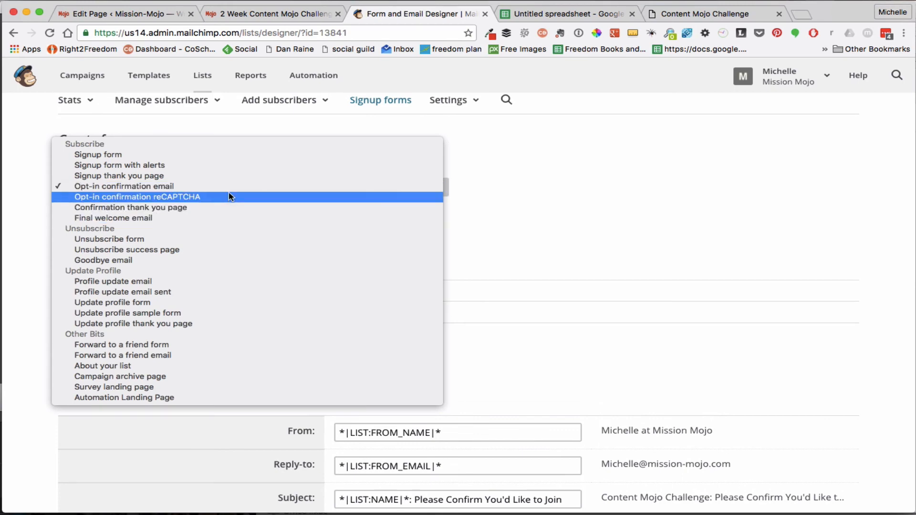
left_click(228, 217)
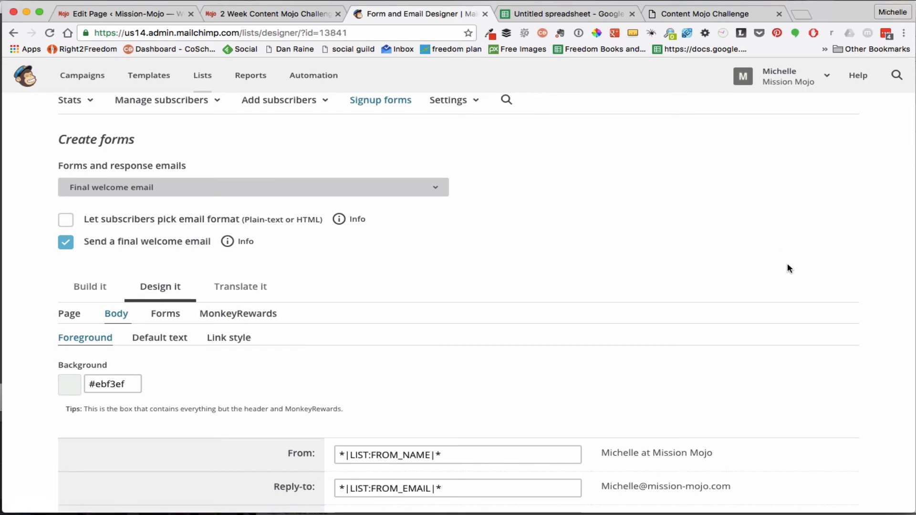
scroll(787, 265, "down", 10)
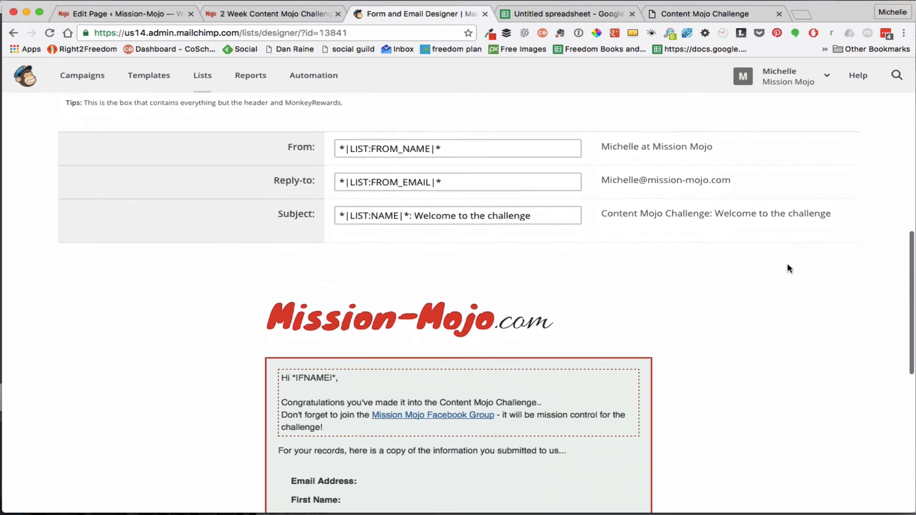
scroll(789, 248, "down", 5)
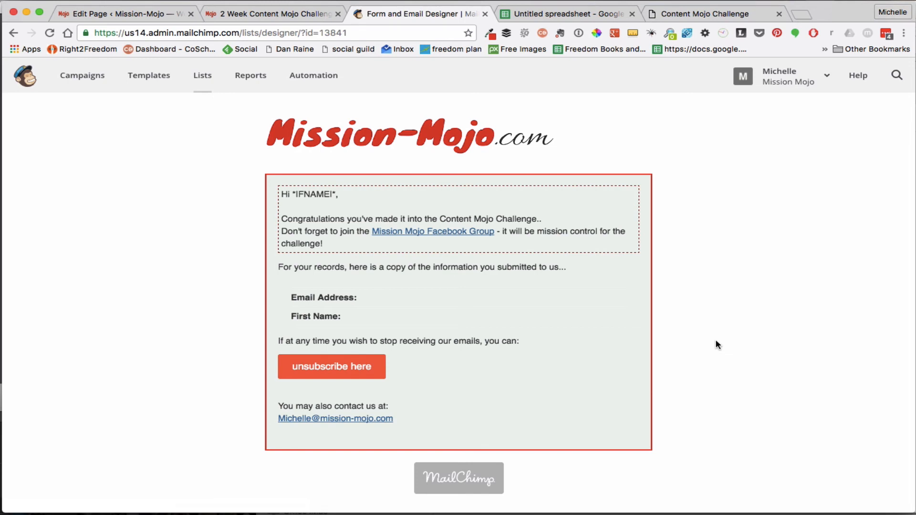
scroll(718, 344, "up", 1)
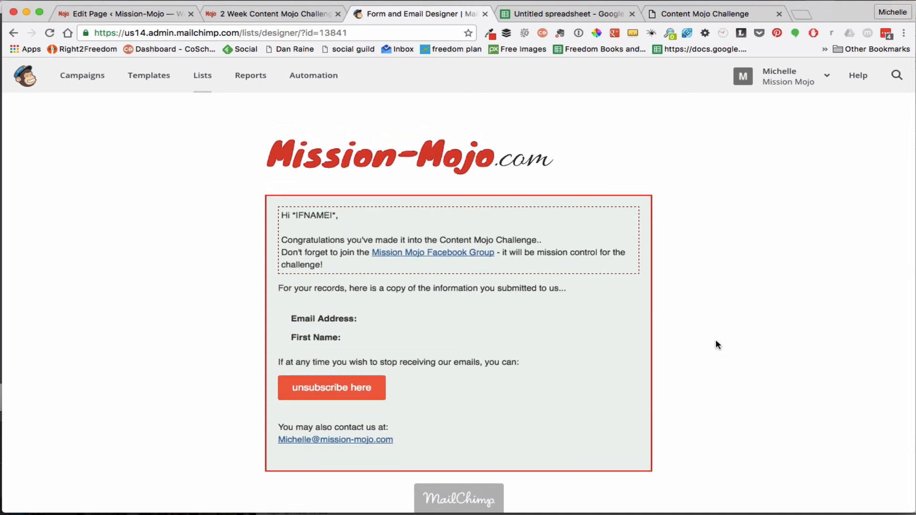
scroll(718, 344, "up", 2)
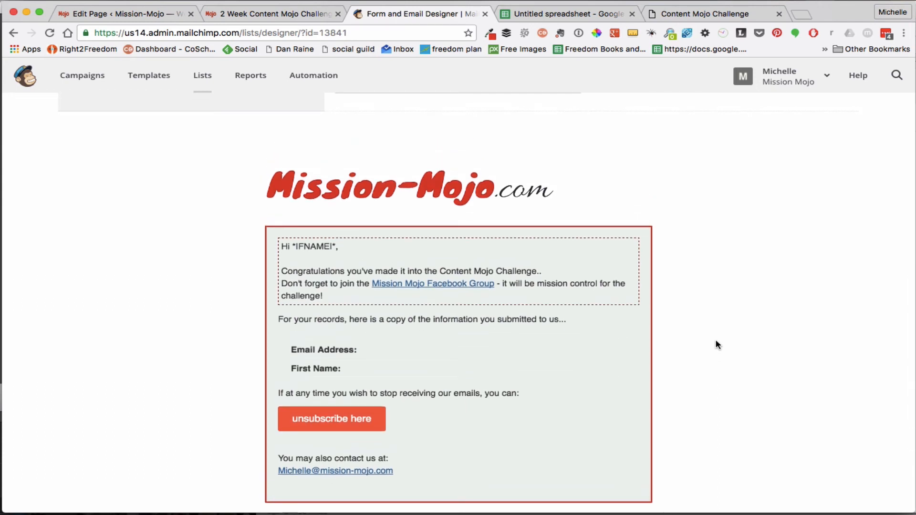
scroll(717, 344, "up", 10)
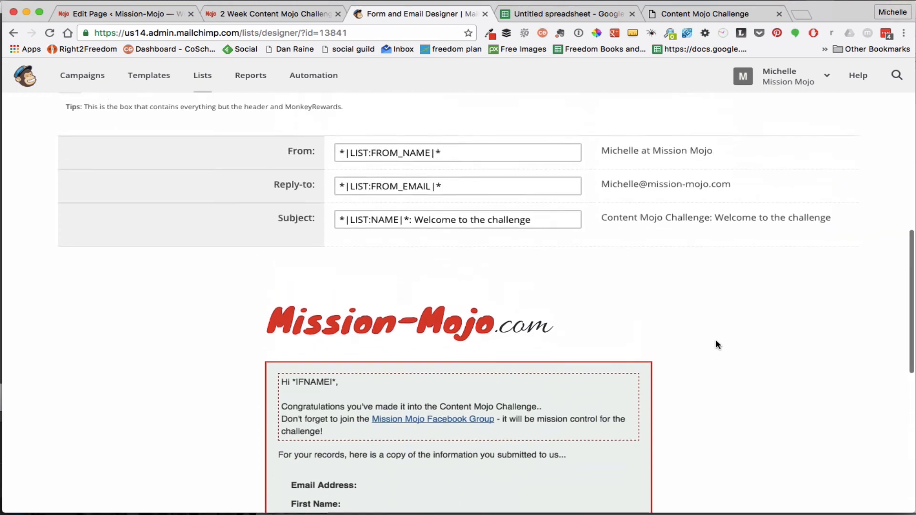
scroll(717, 344, "up", 2)
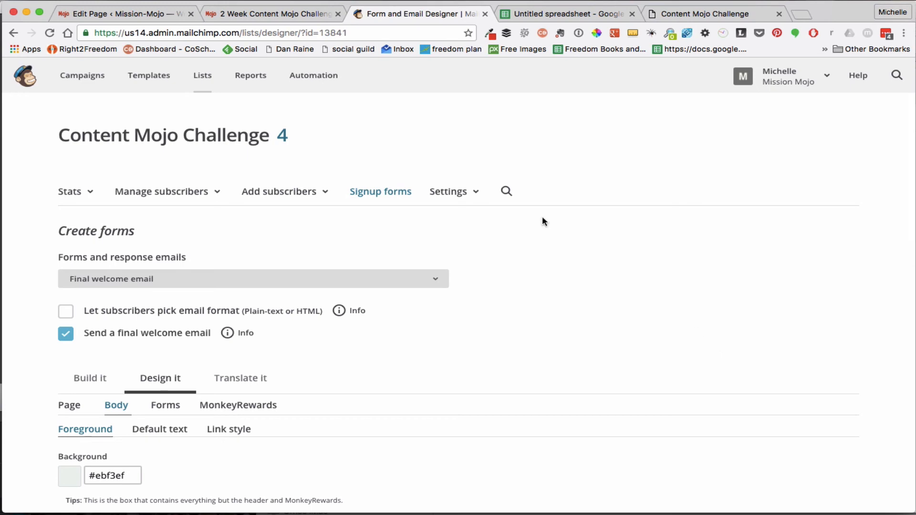
- Open the embedded forms from the list's signup forms and review the Classic form's options and preview
left_click(369, 196)
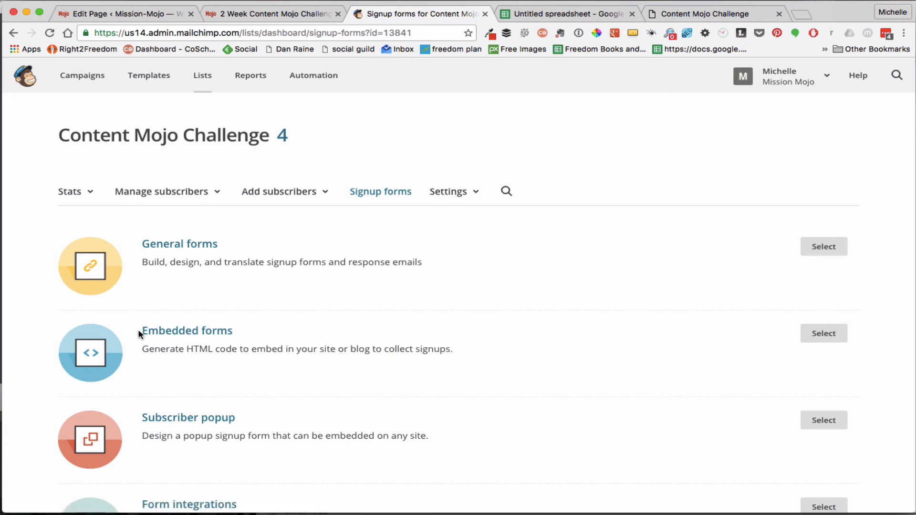
left_click(830, 334)
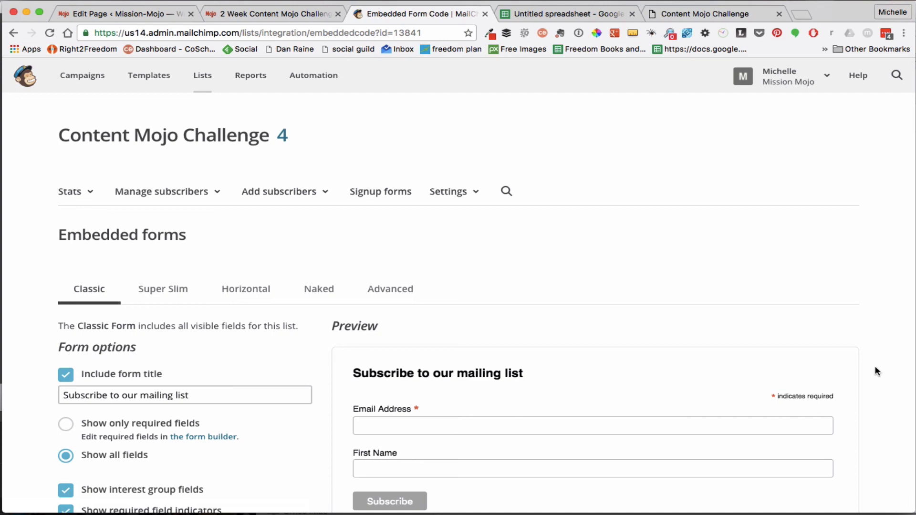
scroll(877, 371, "down", 5)
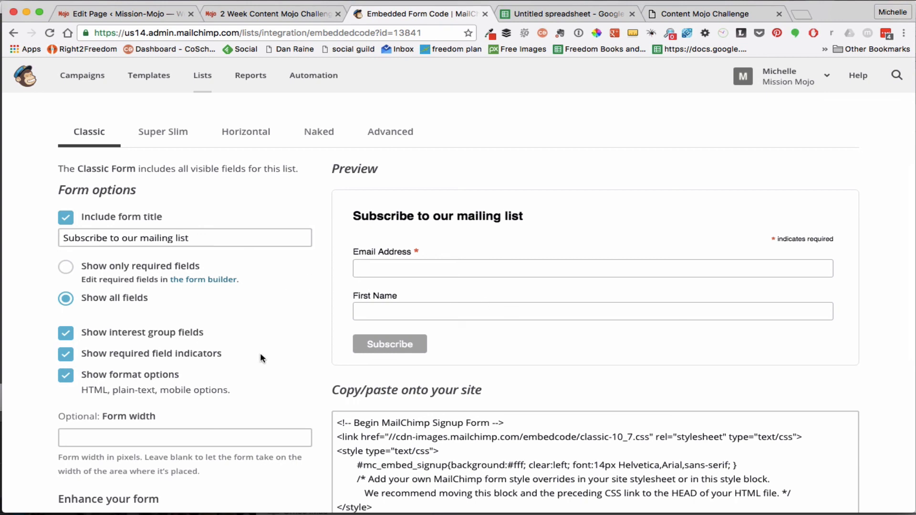
scroll(261, 355, "down", 1)
scroll(261, 358, "up", 3)
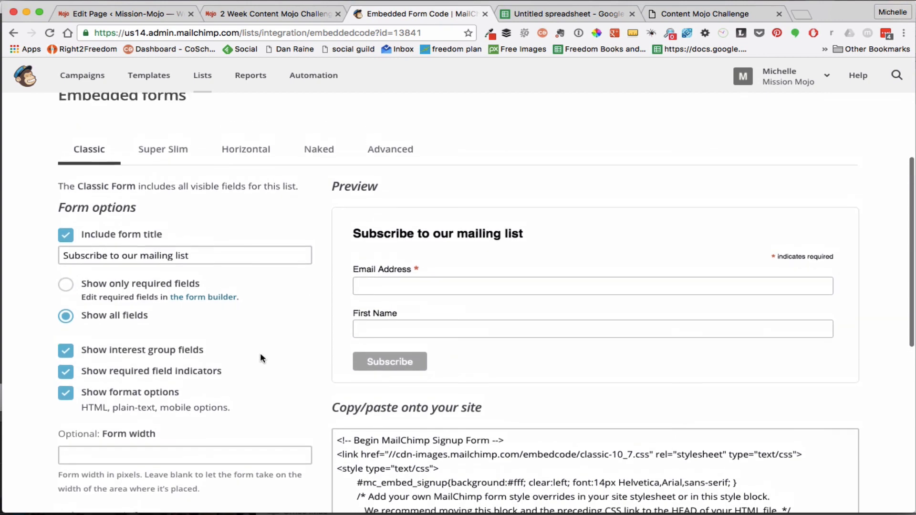
- Review the Super Slim embedded form's options and preview, and select its whole embed code
left_click(173, 194)
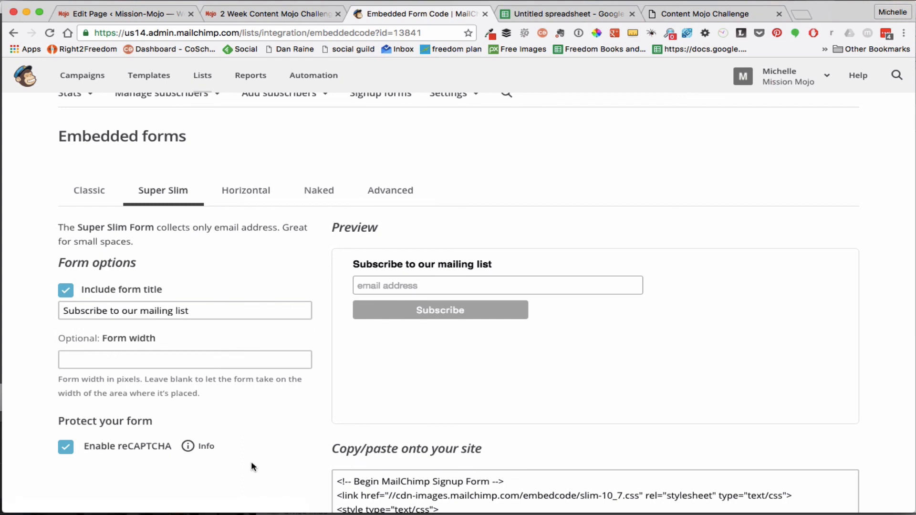
scroll(253, 466, "down", 5)
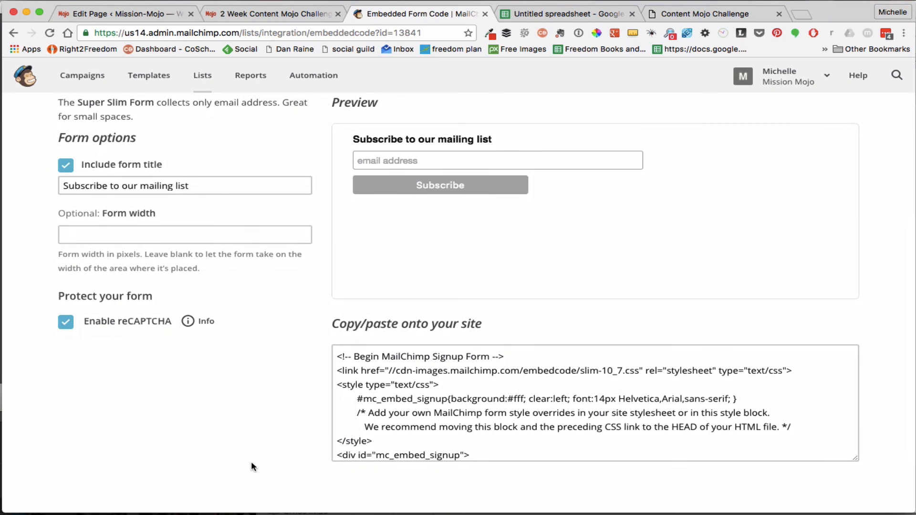
scroll(251, 461, "up", 5)
scroll(250, 462, "down", 3)
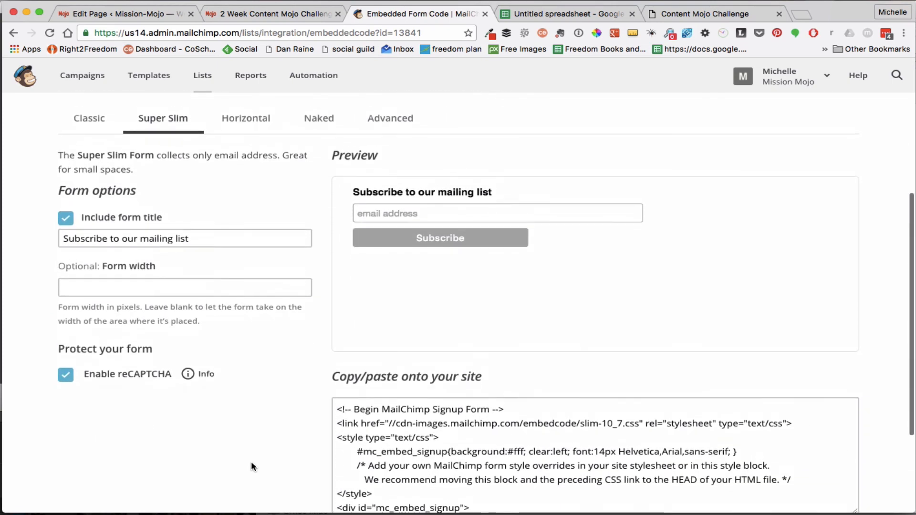
scroll(251, 462, "up", 1)
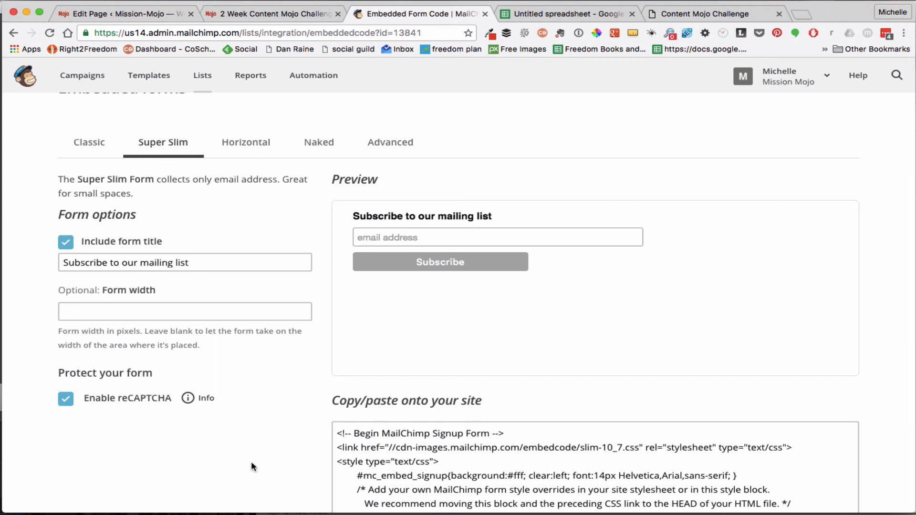
scroll(251, 462, "down", 3)
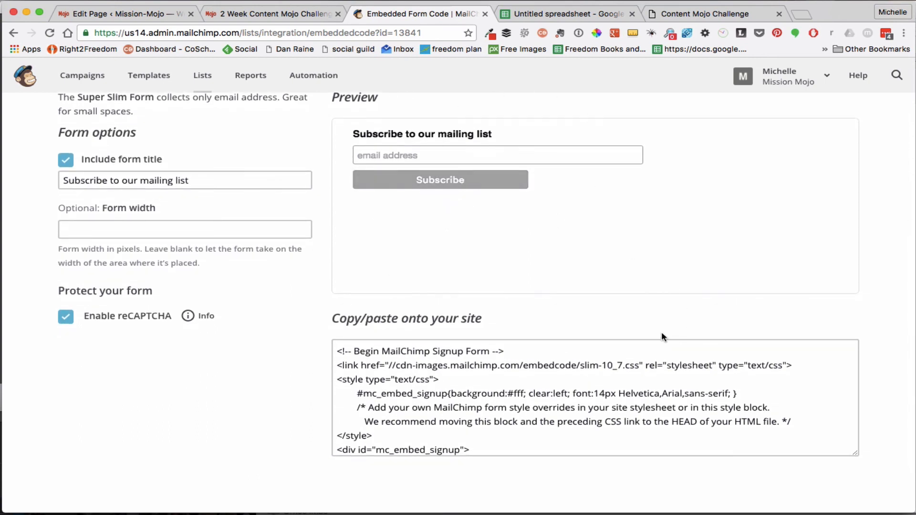
left_click_drag(187, 181, 93, 177)
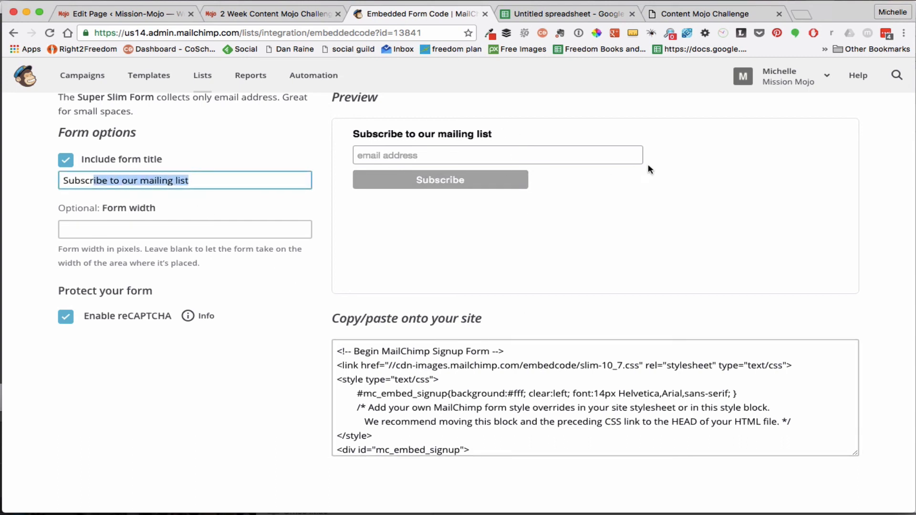
left_click(553, 384)
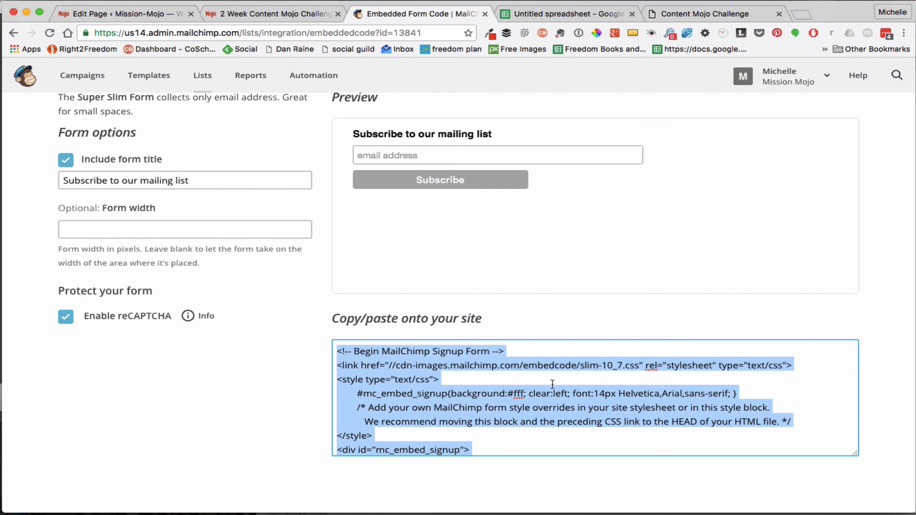
- Return to the list's signup forms overview and review the available form types
scroll(296, 360, "up", 5)
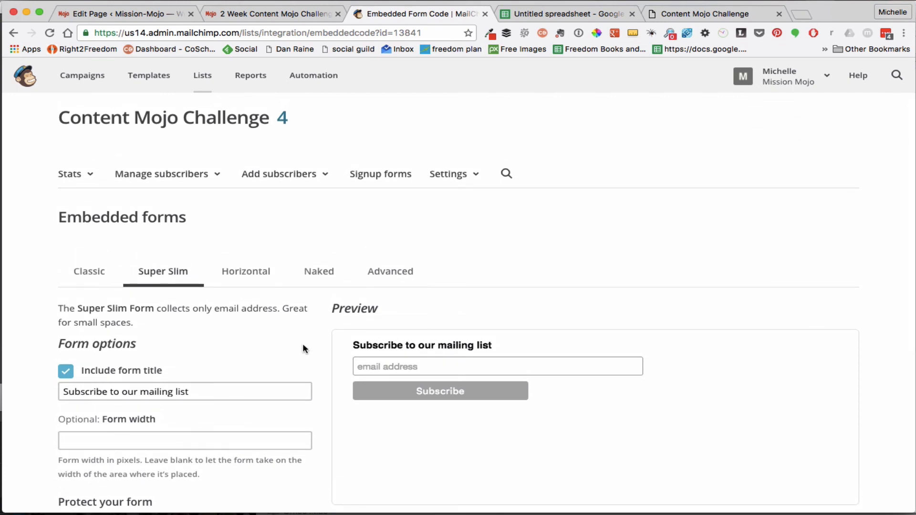
left_click(384, 177)
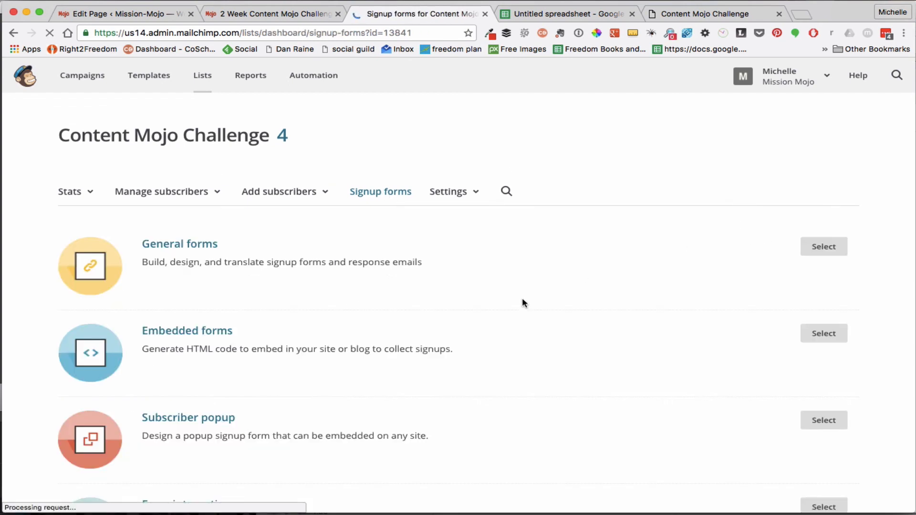
scroll(585, 377, "down", 1)
scroll(585, 376, "down", 2)
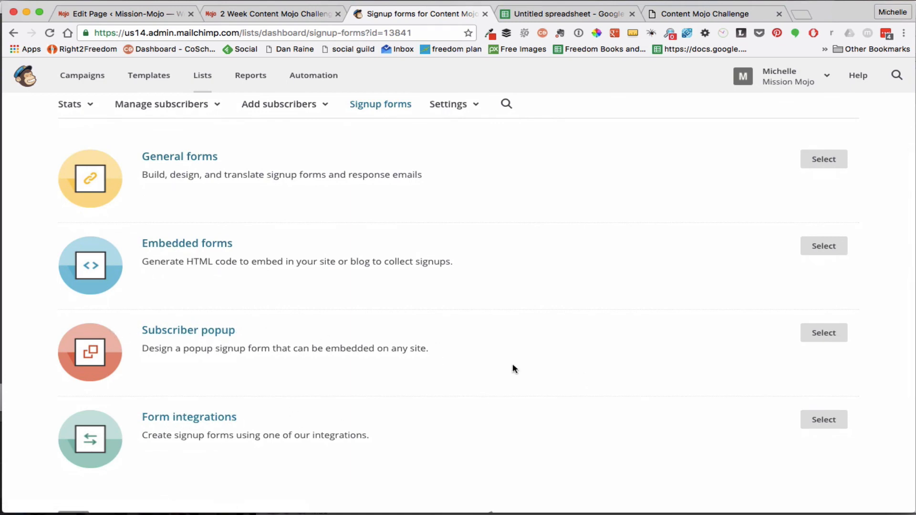
scroll(577, 370, "up", 3)
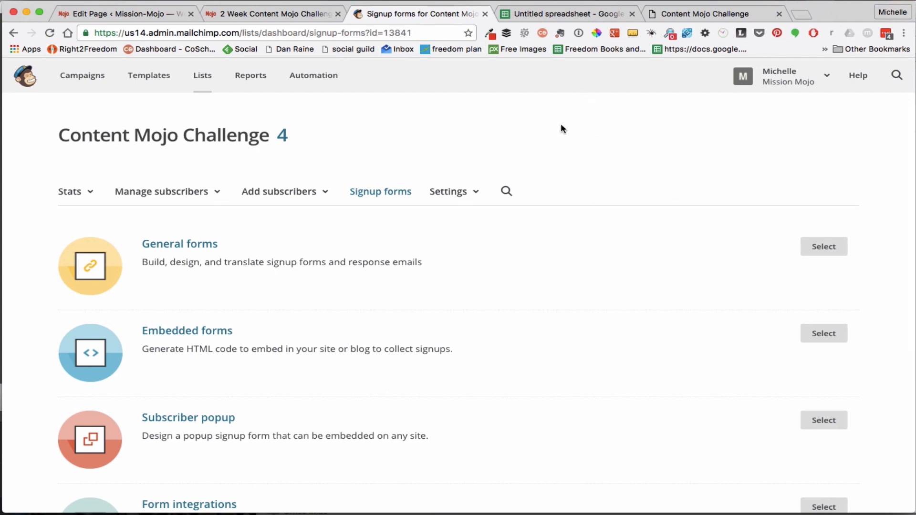
left_click(478, 1)
left_click(485, 30)
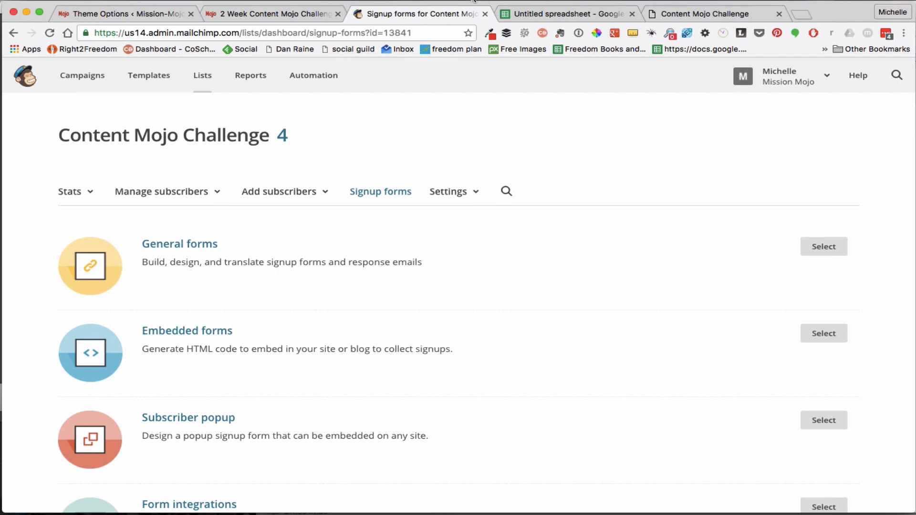
left_click(474, 2)
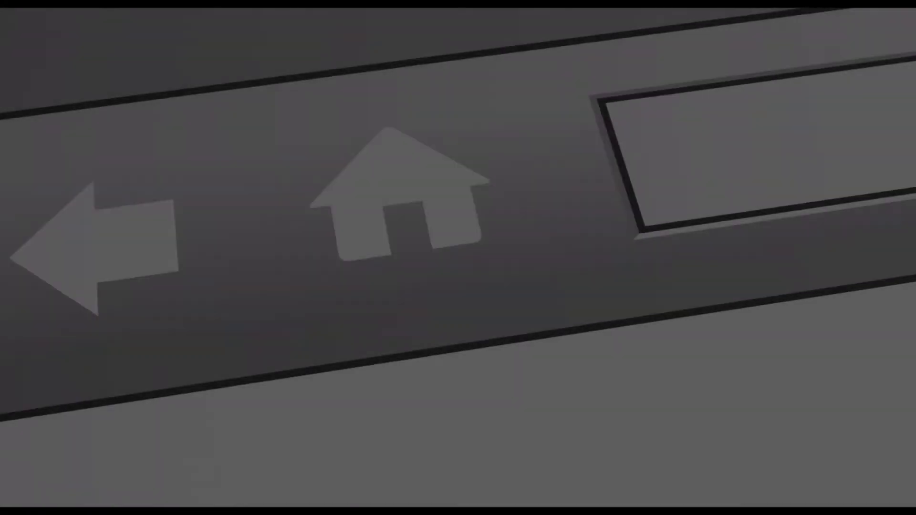